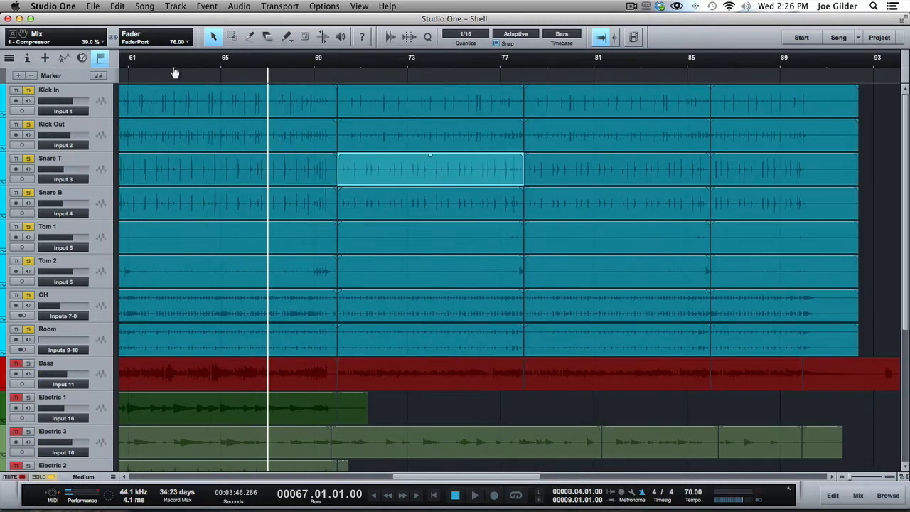
- Select the opening events on the Tom 2, Tom 1, Snare B and Snare T tracks one at a time
{"action": "scroll", "coordinate": [237, 98], "scroll_direction": "left", "scroll_amount": 15}
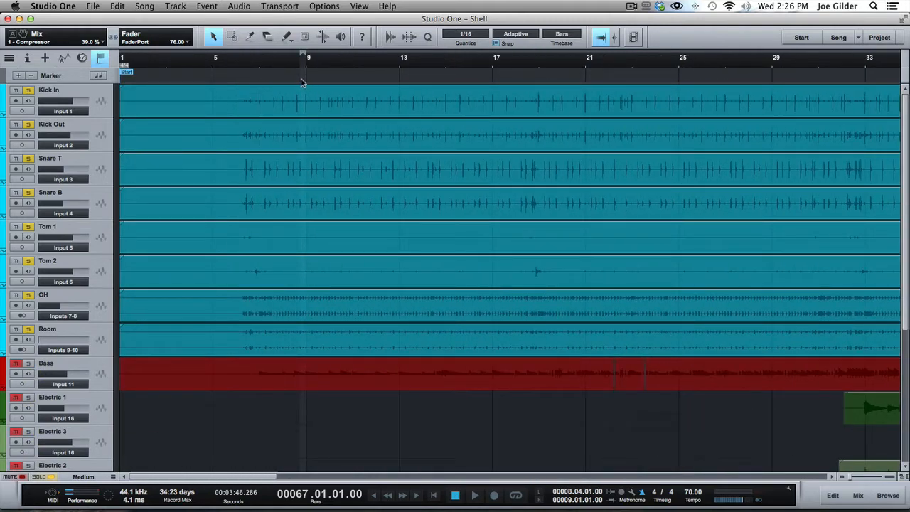
{"action": "left_click_drag", "start_coordinate": [285, 61], "coordinate": [286, 52]}
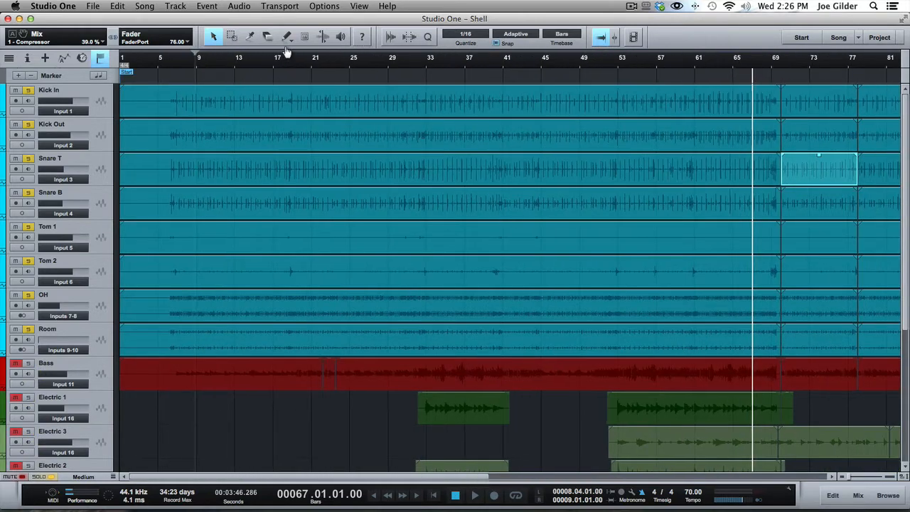
{"action": "left_click", "coordinate": [253, 263]}
{"action": "left_click", "coordinate": [262, 238]}
{"action": "left_click", "coordinate": [261, 217]}
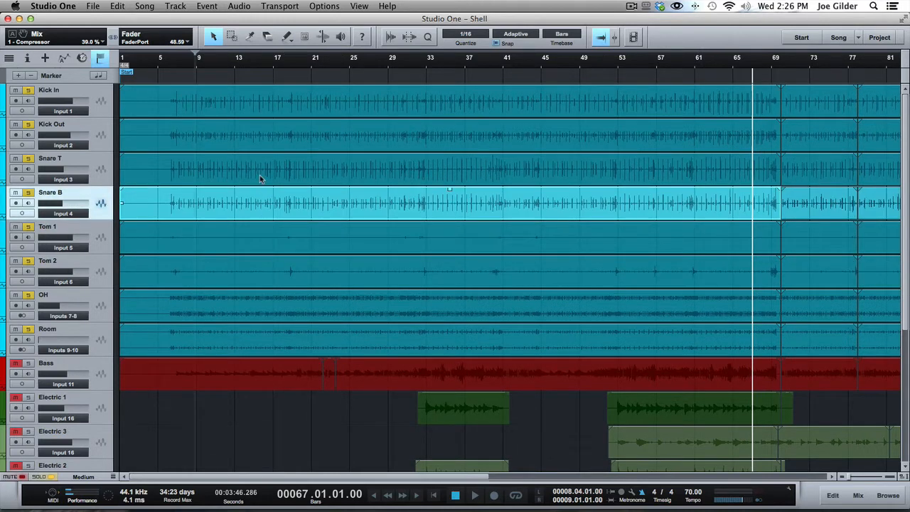
{"action": "left_click", "coordinate": [260, 178]}
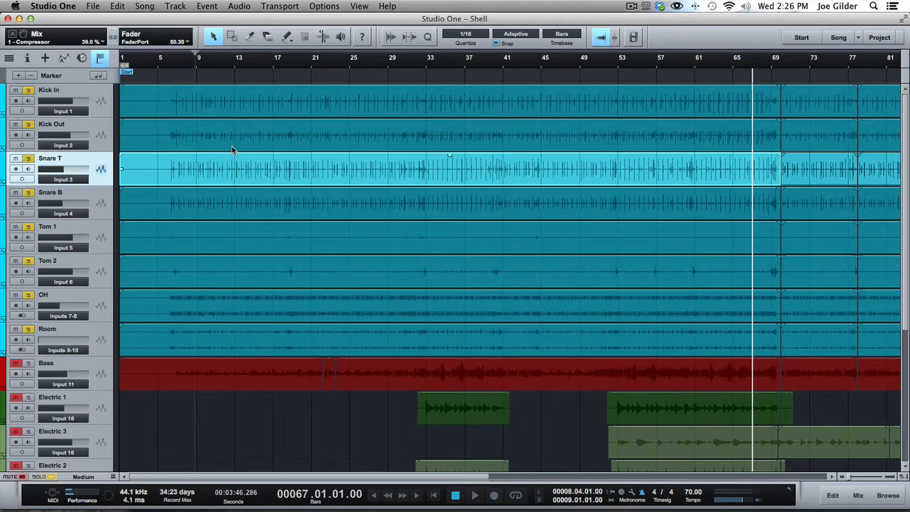
- Select the tracks from Kick In through Room and set the Kick In volume to -3.0
{"action": "left_click", "coordinate": [110, 107]}
{"action": "key", "text": "Up"}
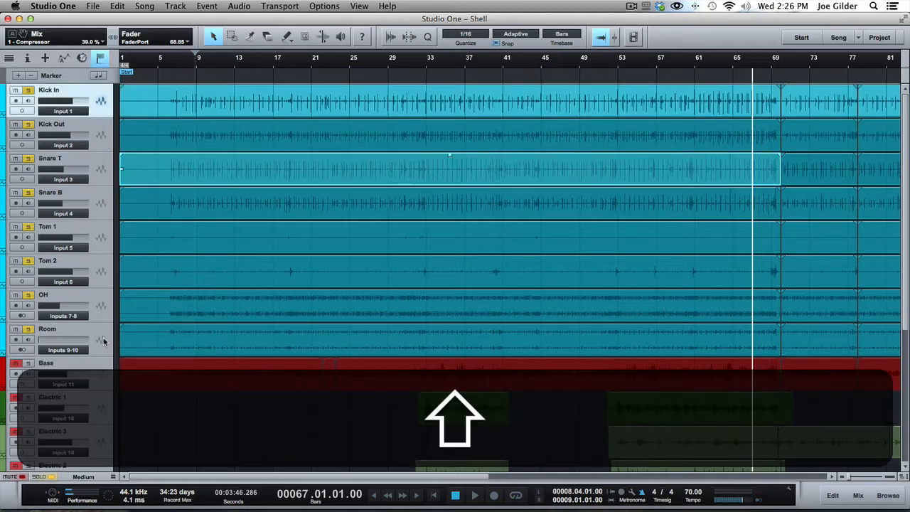
{"action": "left_click", "coordinate": [104, 344], "text": "shift"}
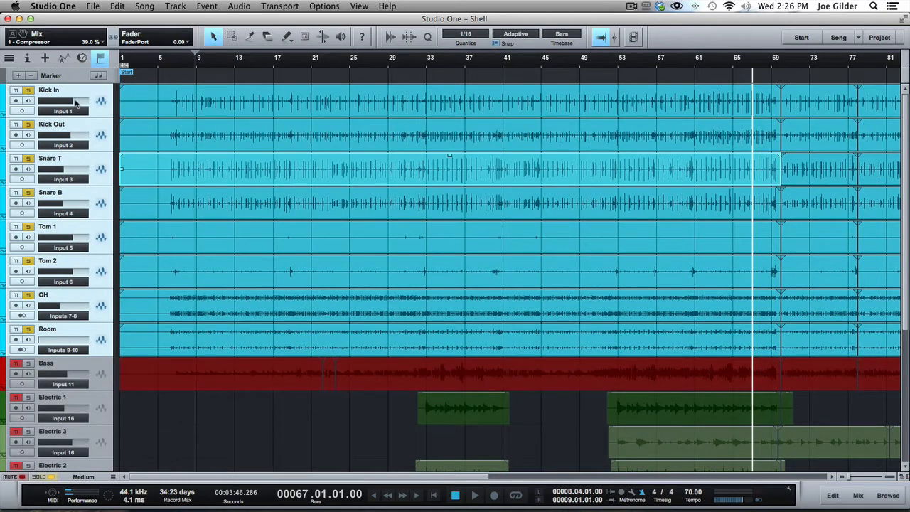
{"action": "mouse_move", "coordinate": [74, 104]}
{"action": "left_mouse_down"}
{"action": "mouse_move", "coordinate": [66, 105]}
{"action": "mouse_move", "coordinate": [77, 105]}
{"action": "left_mouse_up"}
{"action": "left_click", "coordinate": [106, 137]}
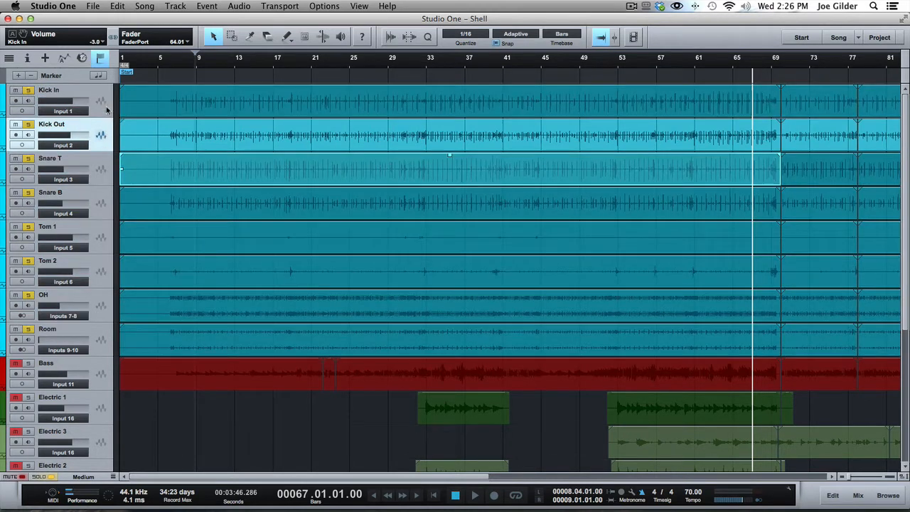
- Select the tracks from Kick In through Room and toggle their solo and mute states together, ending with both off
{"action": "left_click", "coordinate": [107, 114]}
{"action": "left_click", "coordinate": [103, 337], "text": "shift"}
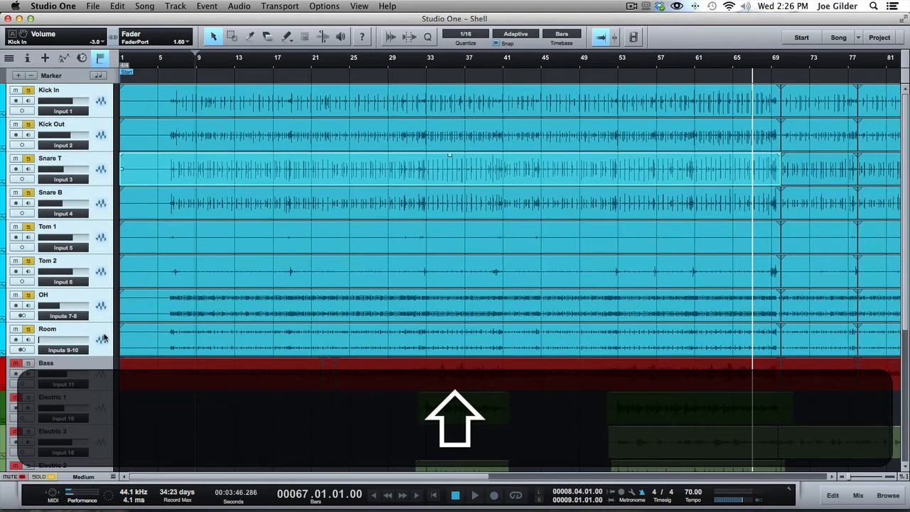
{"action": "key", "text": "s"}
{"action": "key", "text": "s"}
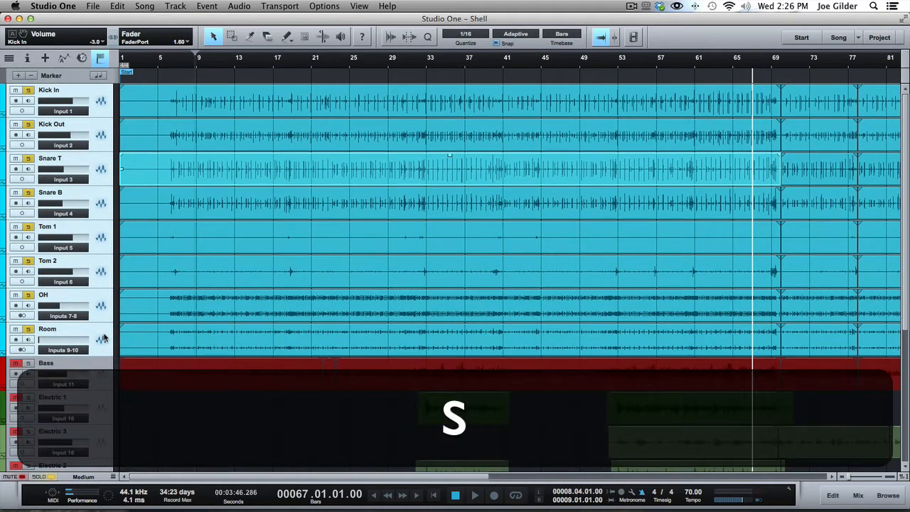
{"action": "key", "text": "m"}
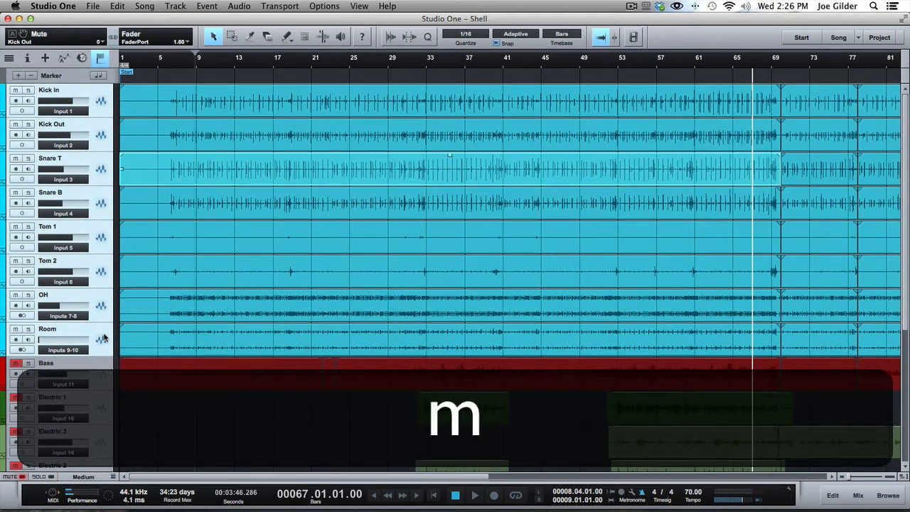
- Select only the Room, Snare B and Kick Out tracks and toggle their solo on and off together
{"action": "left_click", "coordinate": [103, 338]}
{"action": "left_click", "coordinate": [103, 321]}
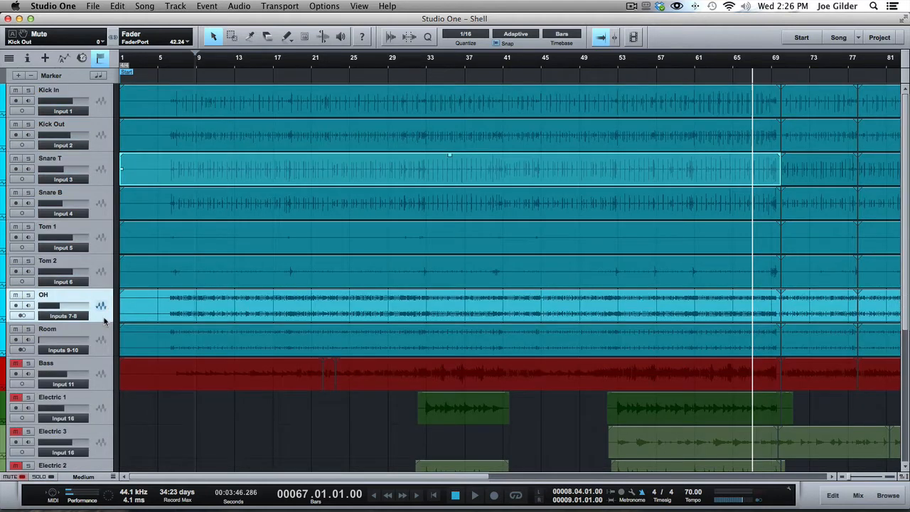
{"action": "left_click", "coordinate": [106, 334]}
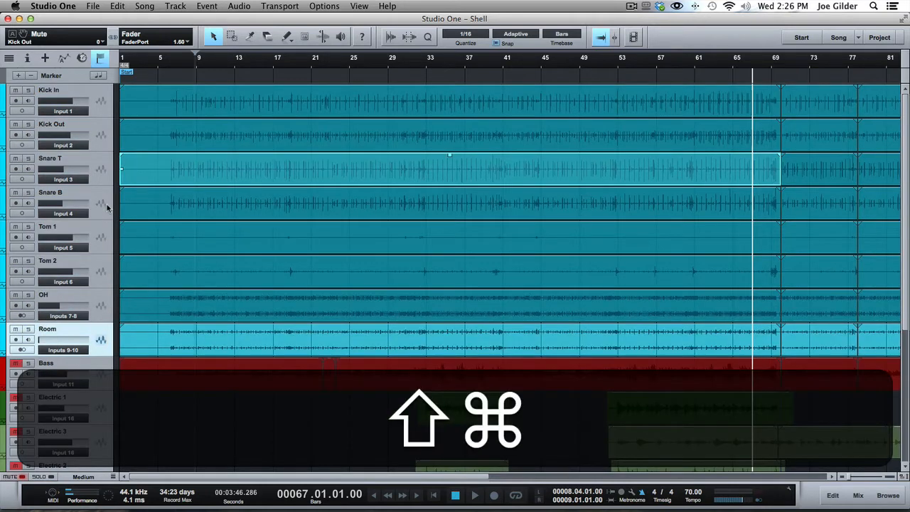
{"action": "left_click", "coordinate": [107, 206], "text": "shift+super"}
{"action": "left_click", "coordinate": [109, 133], "text": "super"}
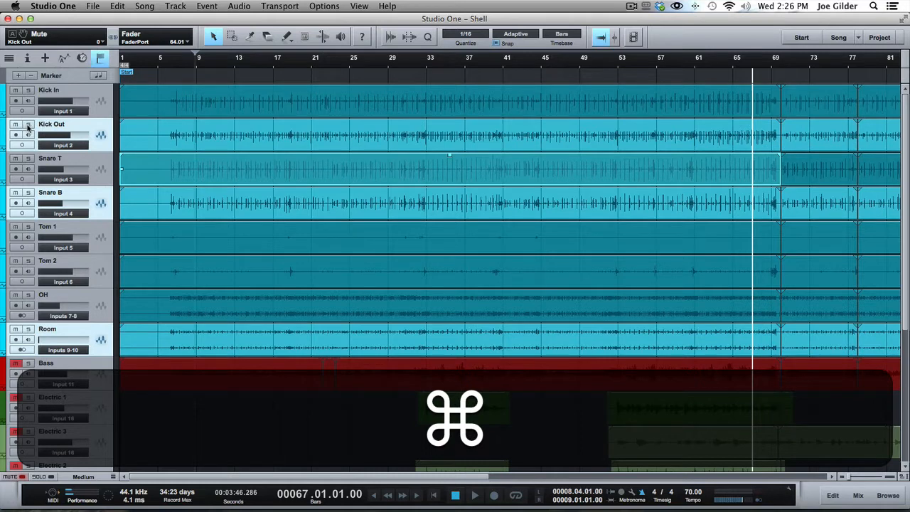
{"action": "left_click", "coordinate": [28, 125]}
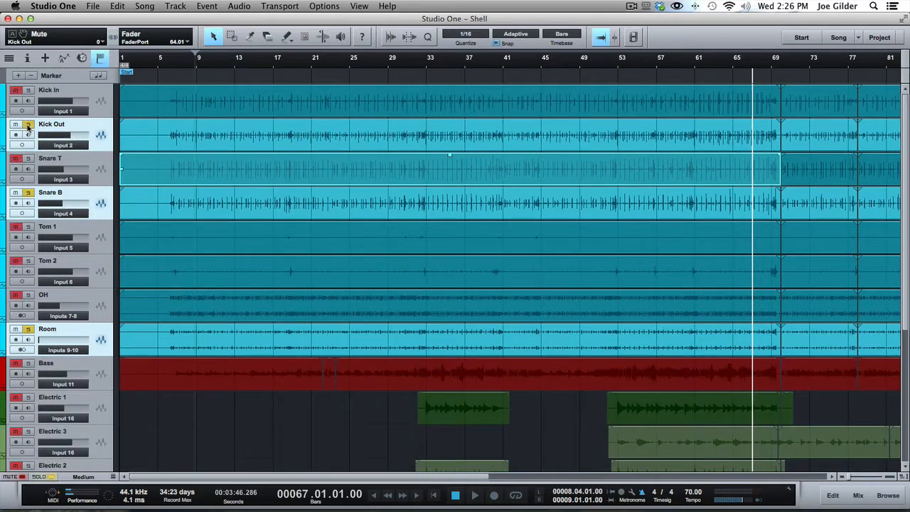
{"action": "left_click", "coordinate": [27, 126]}
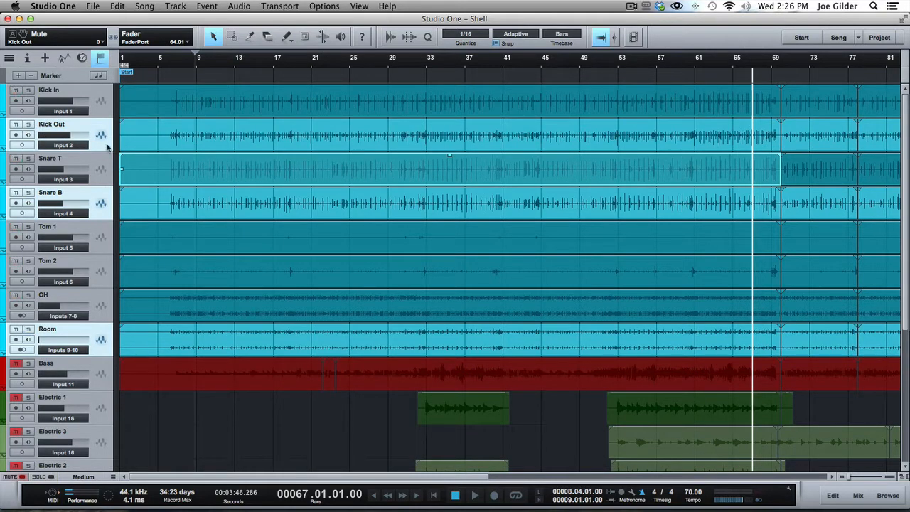
- Group the eight drum tracks from Kick In through Room
{"action": "left_click", "coordinate": [104, 107]}
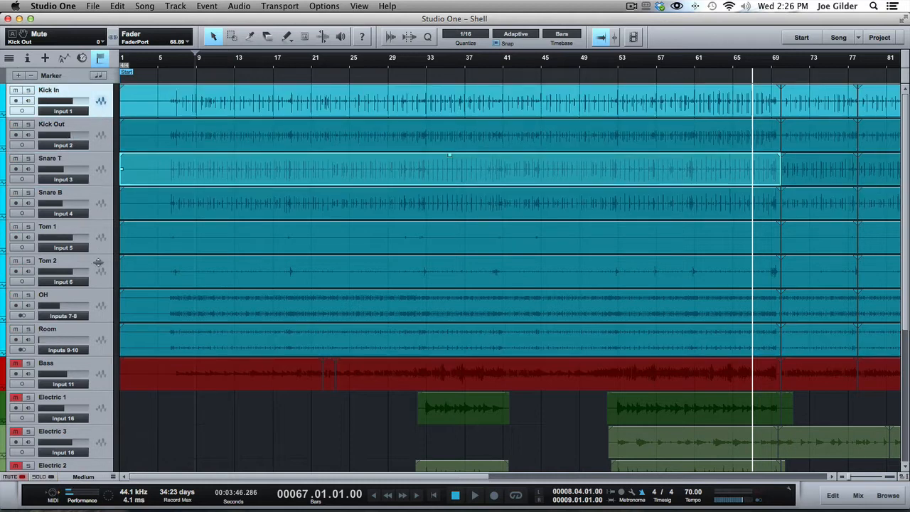
{"action": "left_click", "coordinate": [104, 344], "text": "shift"}
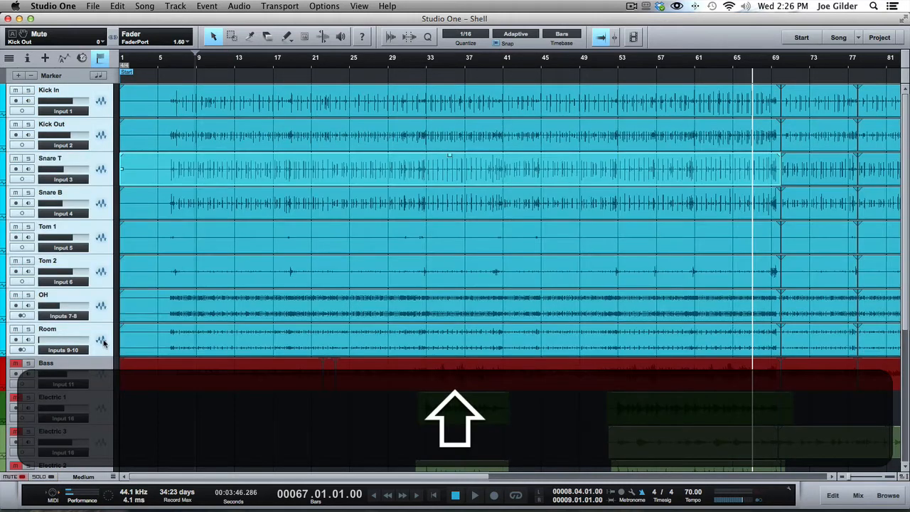
{"action": "right_click", "coordinate": [104, 344]}
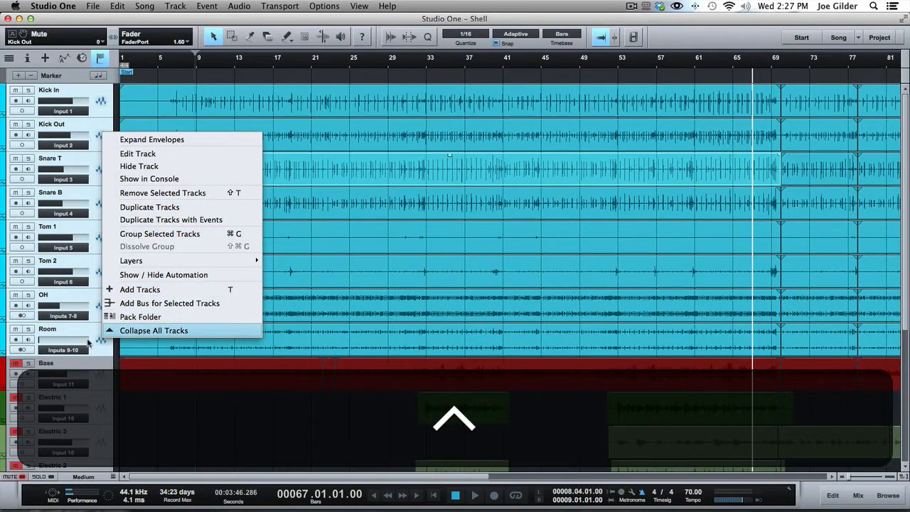
{"action": "left_click", "coordinate": [97, 344]}
{"action": "key", "text": "super+g"}
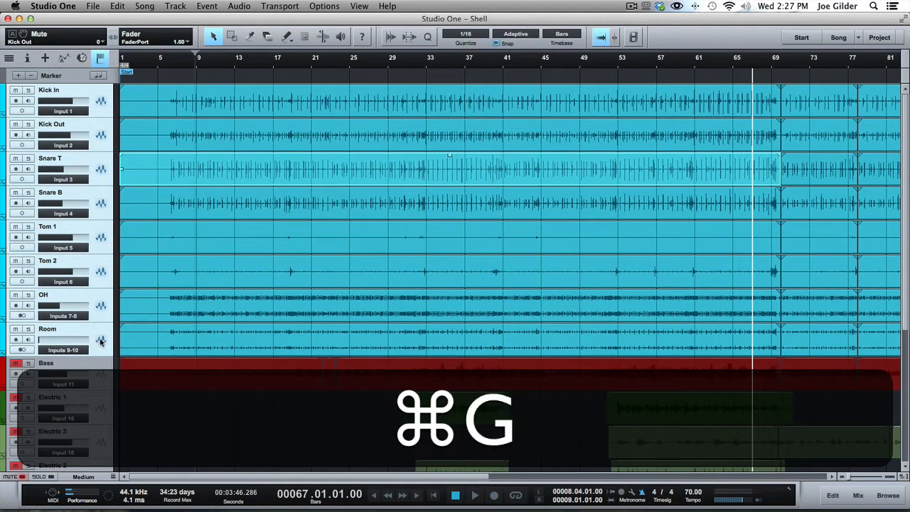
- Examine the group assignment of the selected drum track in the inspector and hide the inspector
{"action": "key", "text": "F4"}
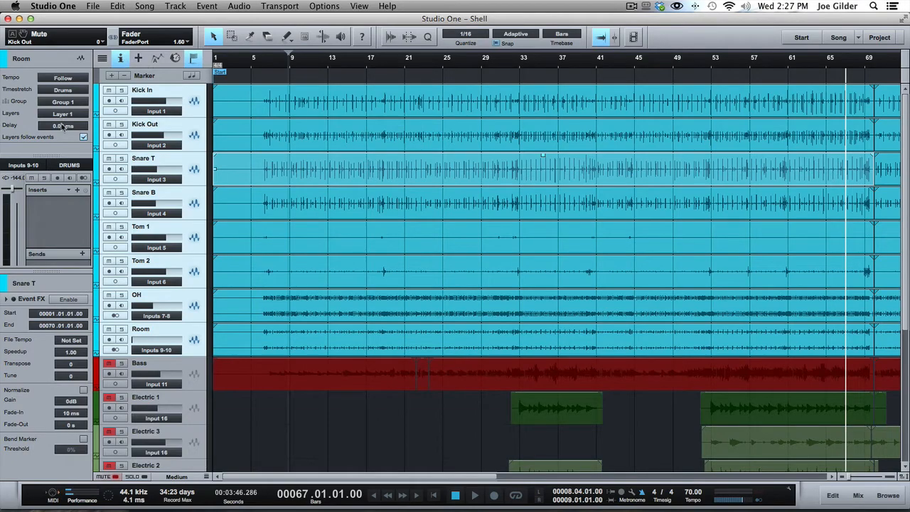
{"action": "key", "text": "ctrl"}
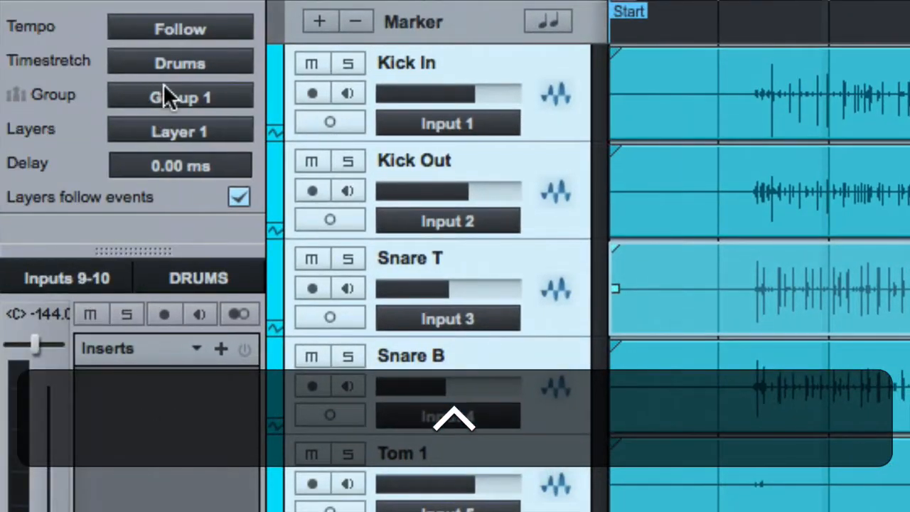
{"action": "left_click", "coordinate": [165, 92], "text": "ctrl"}
{"action": "left_click", "coordinate": [60, 146]}
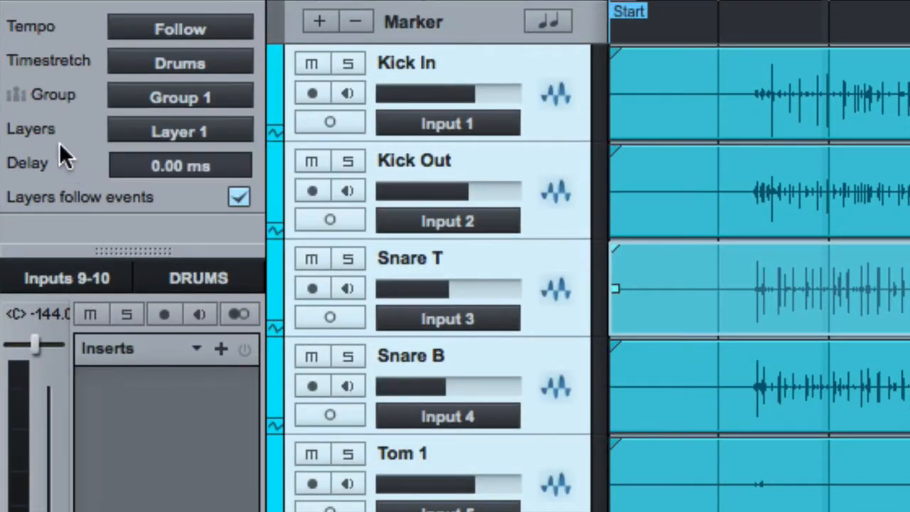
{"action": "key", "text": "ctrl"}
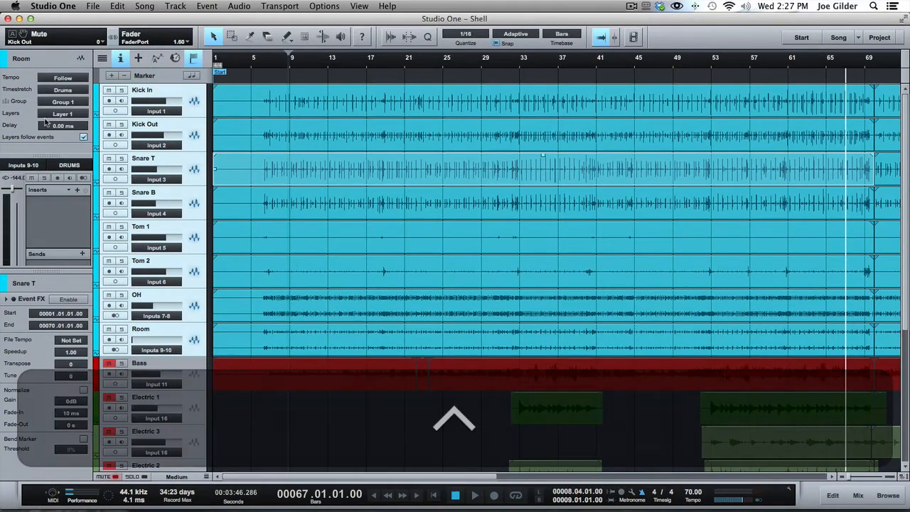
{"action": "key", "text": "F4"}
- Widen the track controls and split the grouped opening drum events at about bar 6
{"action": "left_click", "coordinate": [150, 110]}
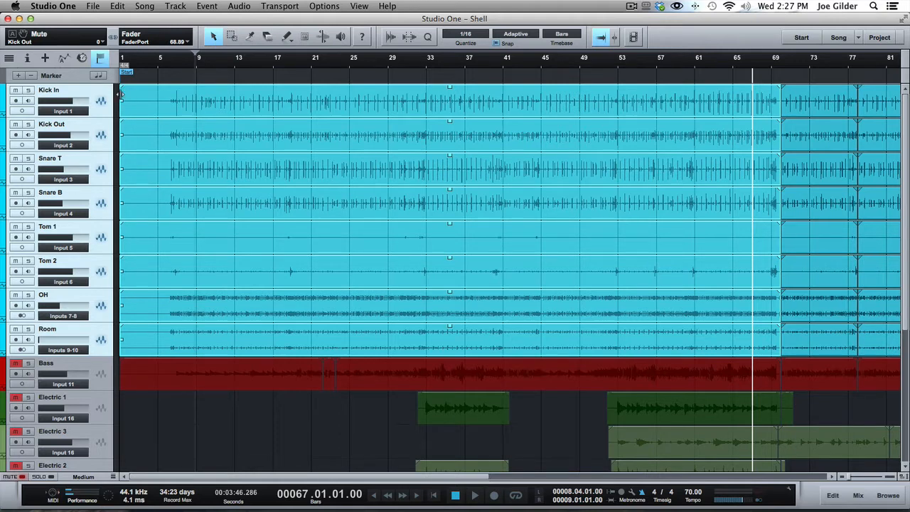
{"action": "left_click_drag", "start_coordinate": [121, 92], "coordinate": [145, 94]}
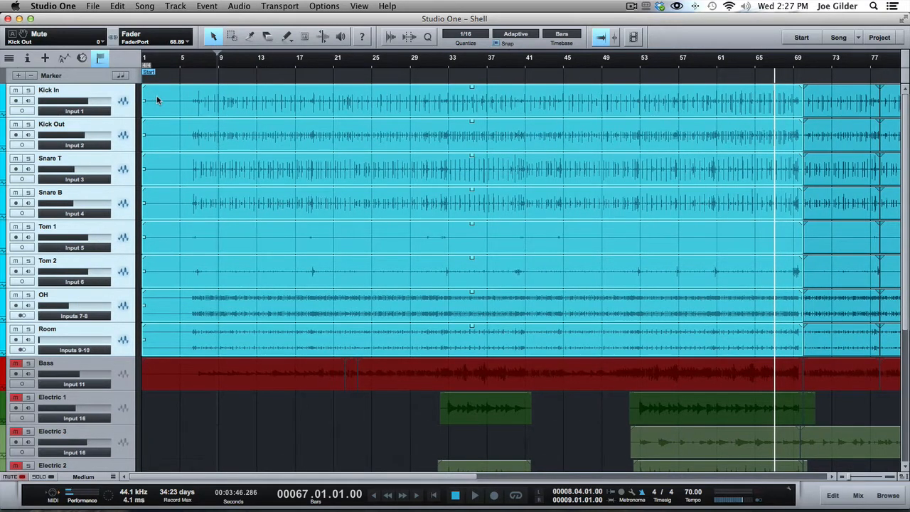
{"action": "key", "text": "3"}
{"action": "left_click", "coordinate": [191, 95]}
{"action": "key", "text": "1"}
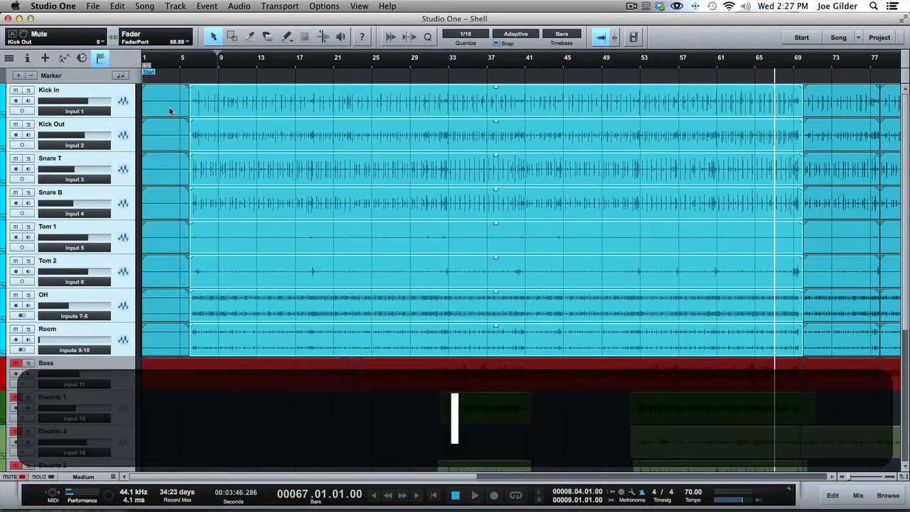
- Try moving the split-off intro drum events to about bar 23, and undo the move and the split
{"action": "left_click_drag", "start_coordinate": [170, 106], "coordinate": [383, 129]}
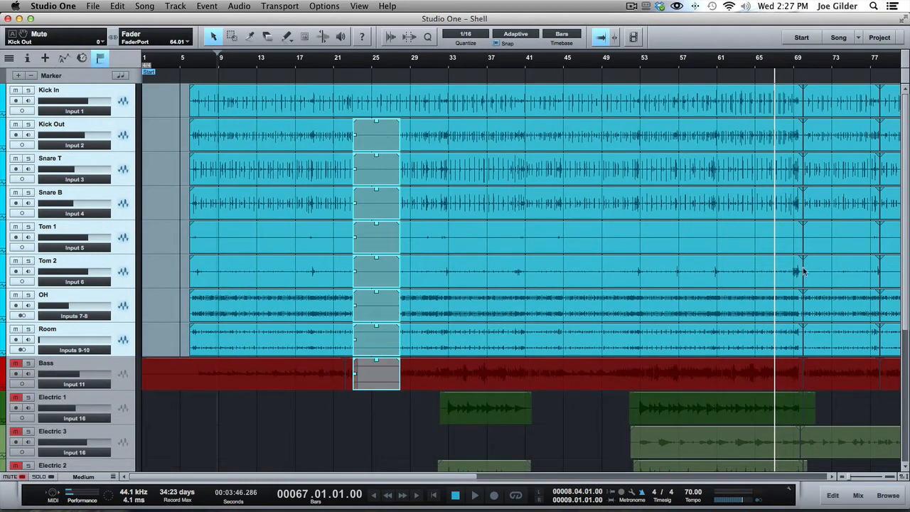
{"action": "key", "text": "super+z"}
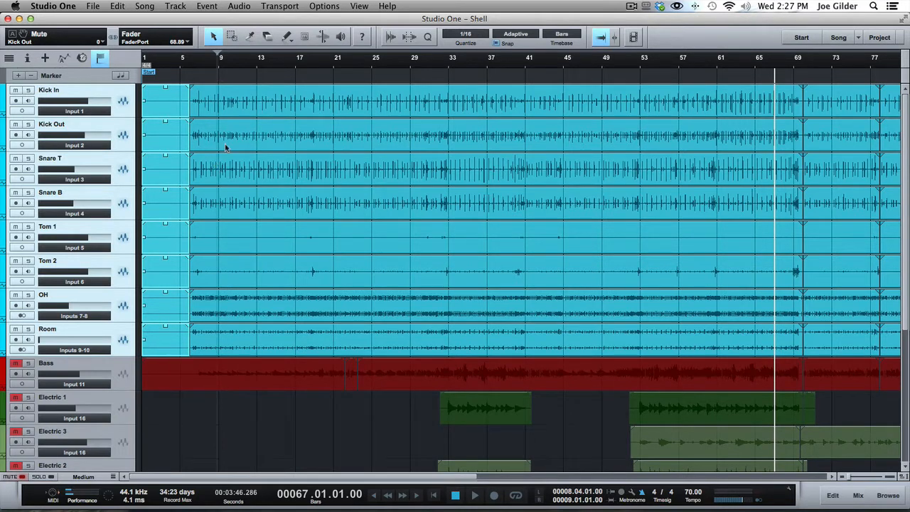
{"action": "key", "text": "super+z"}
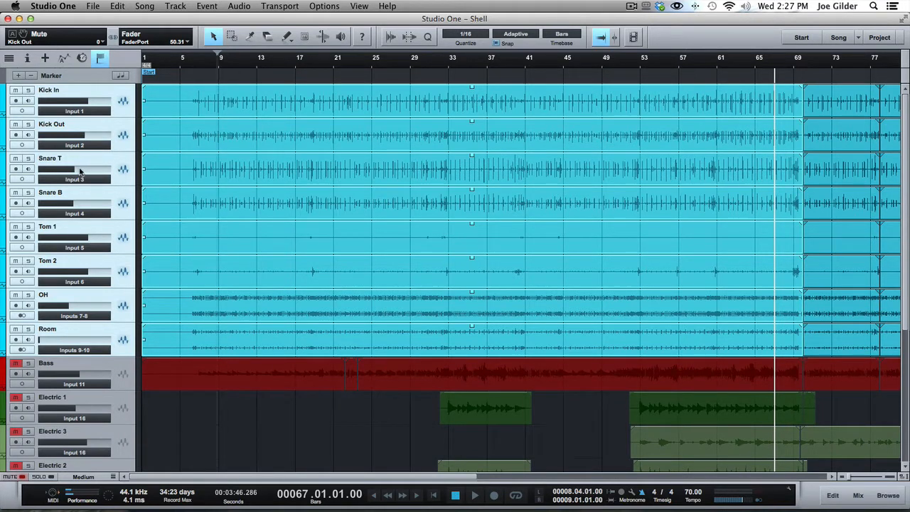
- Lower the volumes of all grouped drum tracks together by bringing Snare T to -13.9
{"action": "left_click_drag", "start_coordinate": [76, 170], "coordinate": [74, 169]}
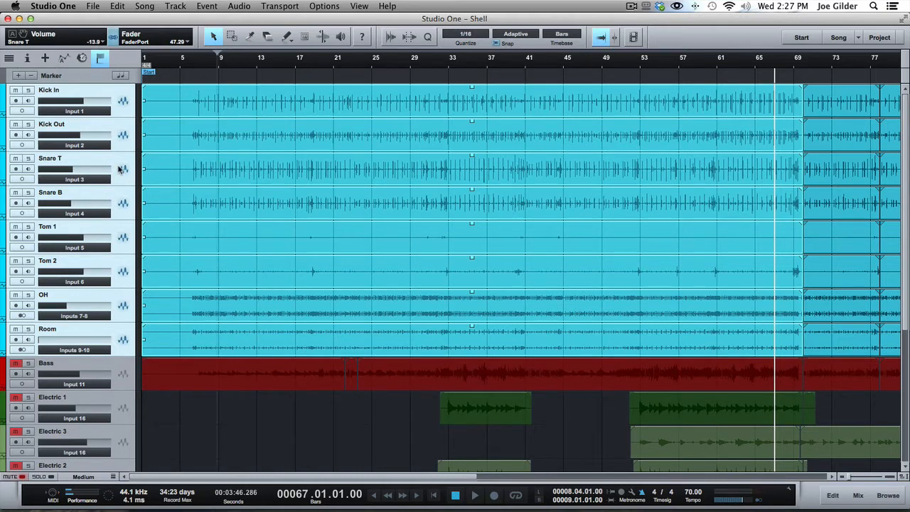
- Try removing Snare T from the drum group by setting its Group to None in the inspector, and undo the removal
{"action": "key", "text": "F4"}
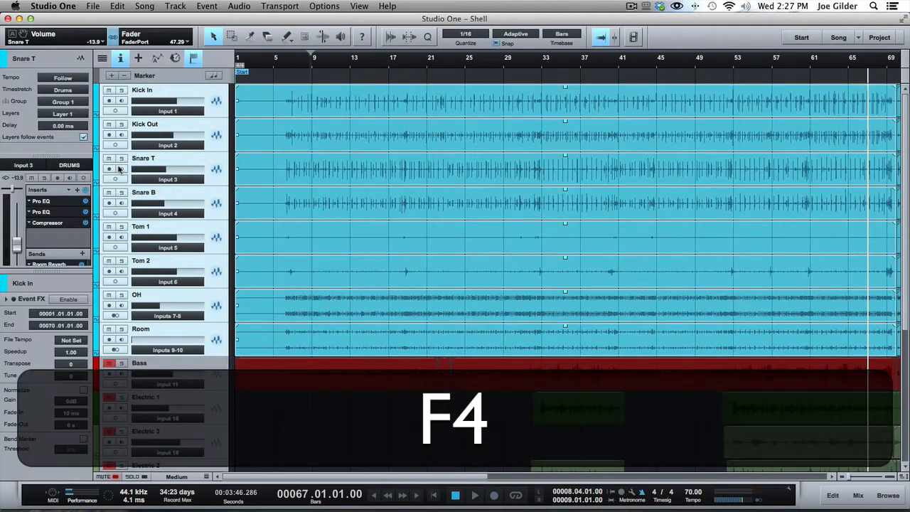
{"action": "left_click", "coordinate": [55, 103]}
{"action": "left_click", "coordinate": [56, 114]}
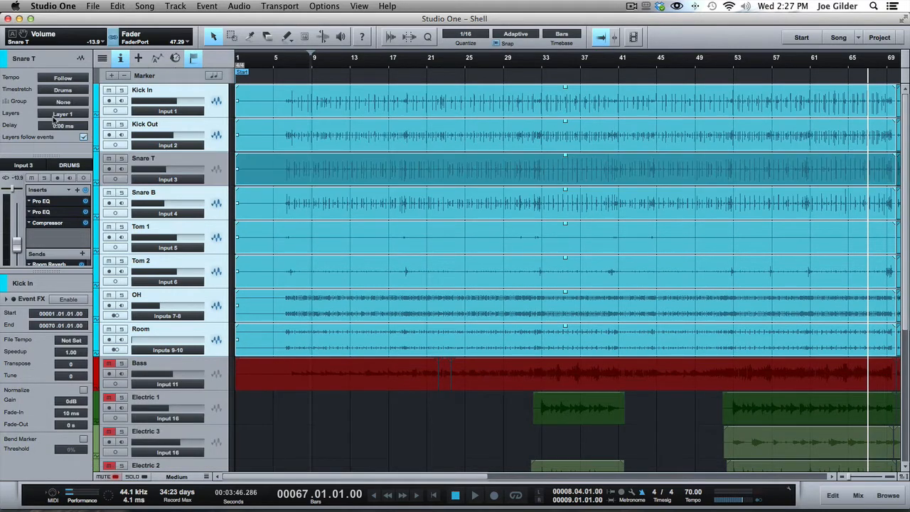
{"action": "left_click", "coordinate": [226, 172]}
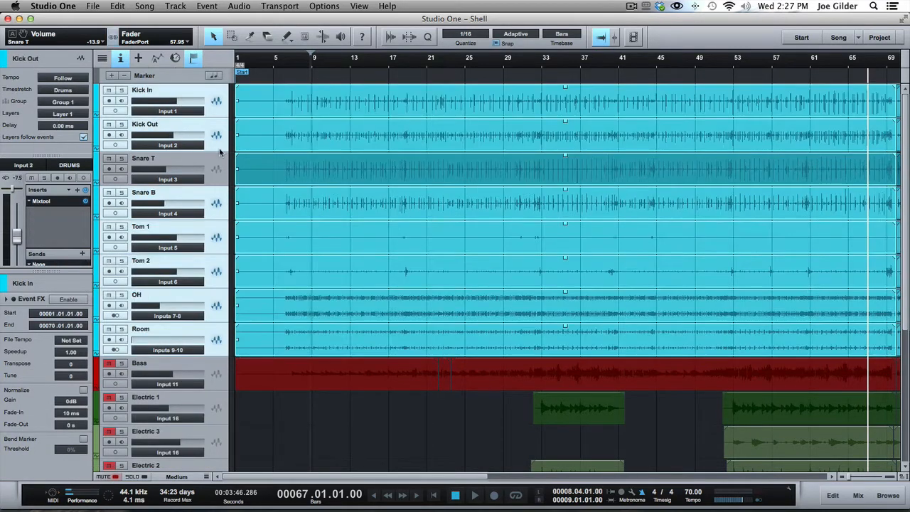
{"action": "key", "text": "super+z"}
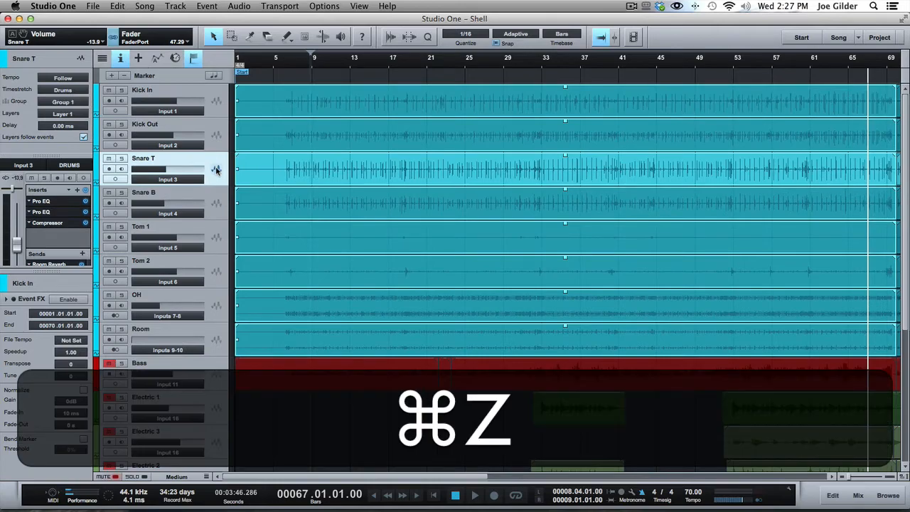
{"action": "left_click", "coordinate": [224, 131]}
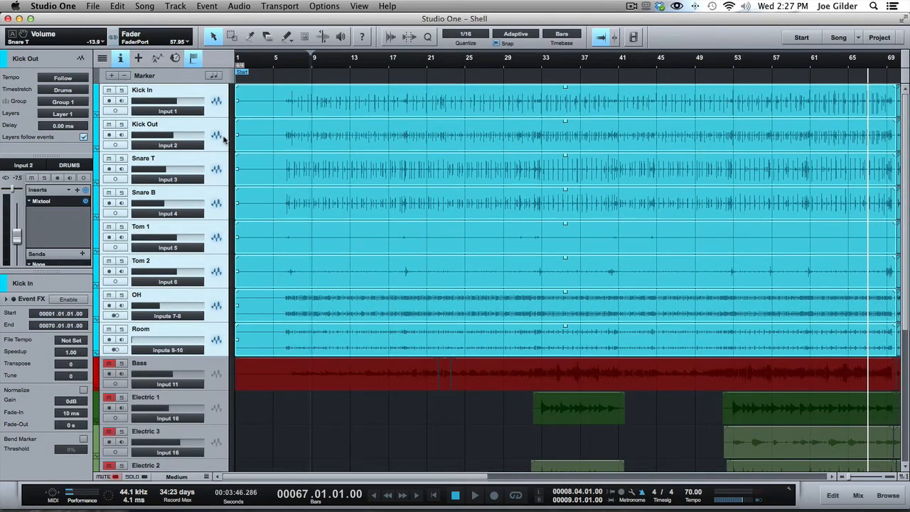
- Dissolve Group 1 for the drum tracks
{"action": "right_click", "coordinate": [219, 135]}
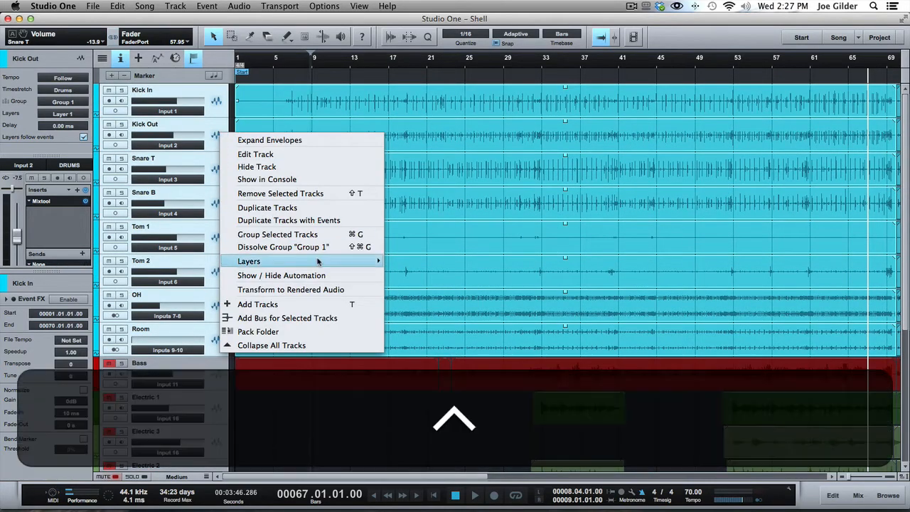
{"action": "mouse_move", "coordinate": [317, 262]}
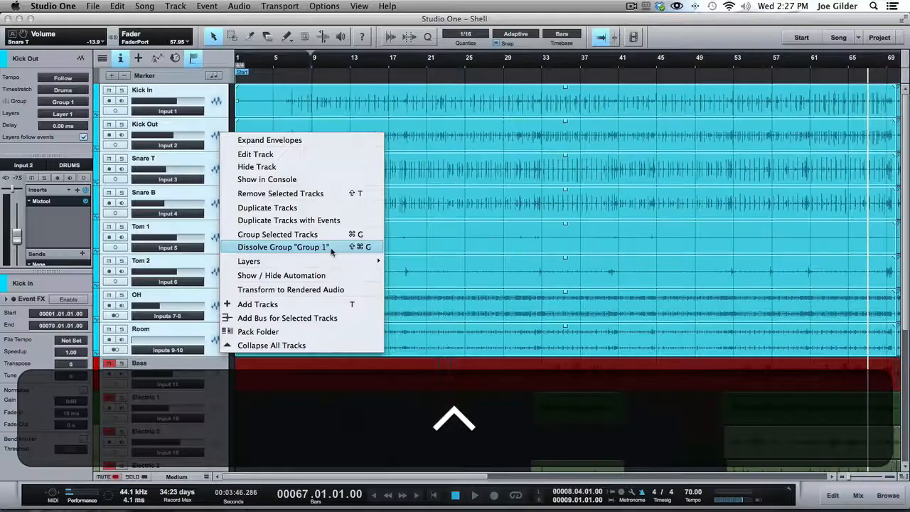
{"action": "left_click", "coordinate": [224, 102]}
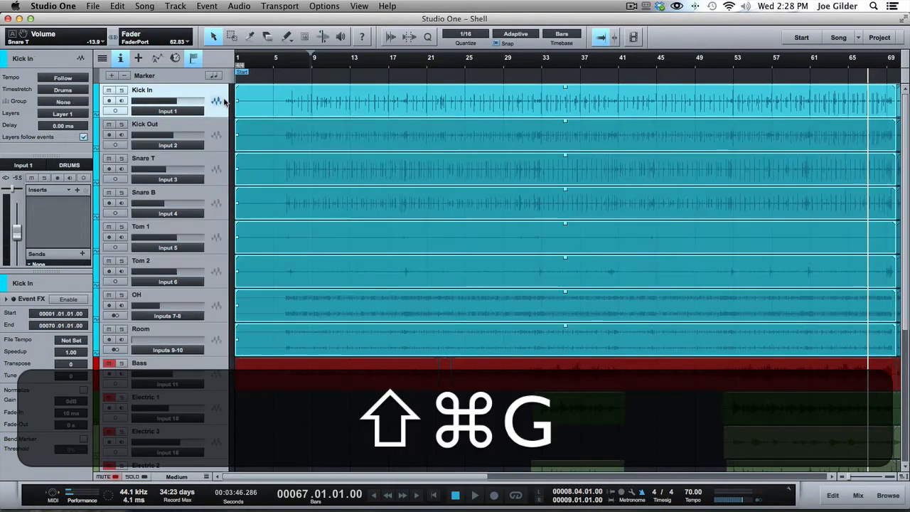
{"action": "key", "text": "shift+super+g"}
- Select Kick Out, Snare T and Kick In individually to check how the ungrouped drum tracks respond
{"action": "left_click", "coordinate": [214, 139]}
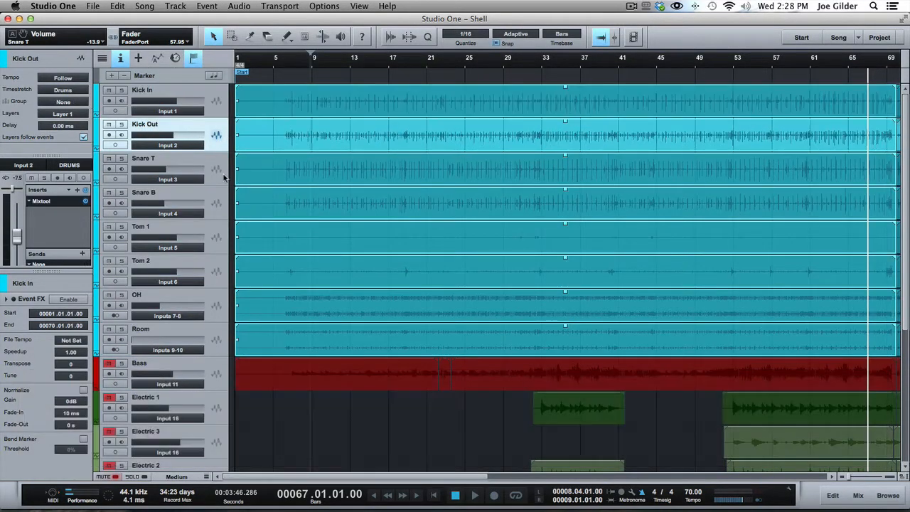
{"action": "left_click", "coordinate": [225, 177]}
{"action": "left_click", "coordinate": [220, 135]}
{"action": "left_click", "coordinate": [224, 108]}
{"action": "left_click", "coordinate": [215, 137]}
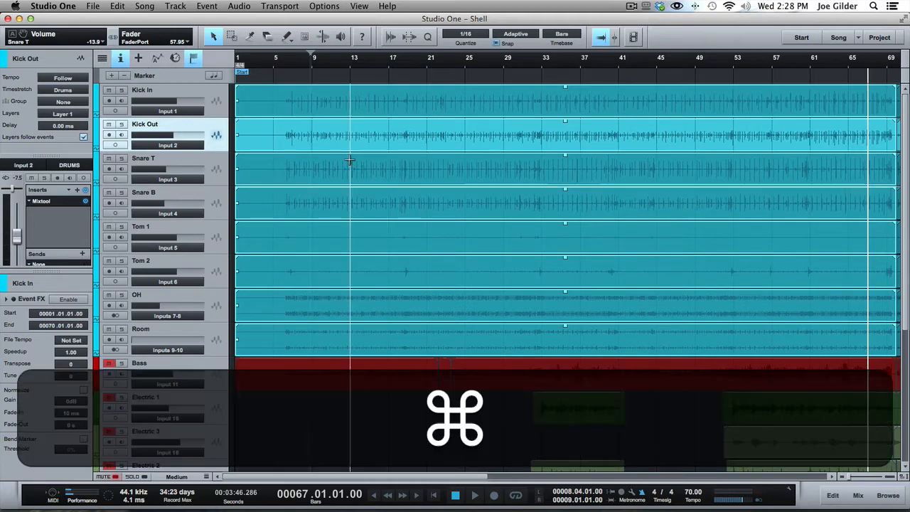
- Pack the eight drum tracks from Kick In to Room into a folder and expand it
{"action": "scroll", "coordinate": [349, 159], "scroll_direction": "down", "scroll_amount": 3}
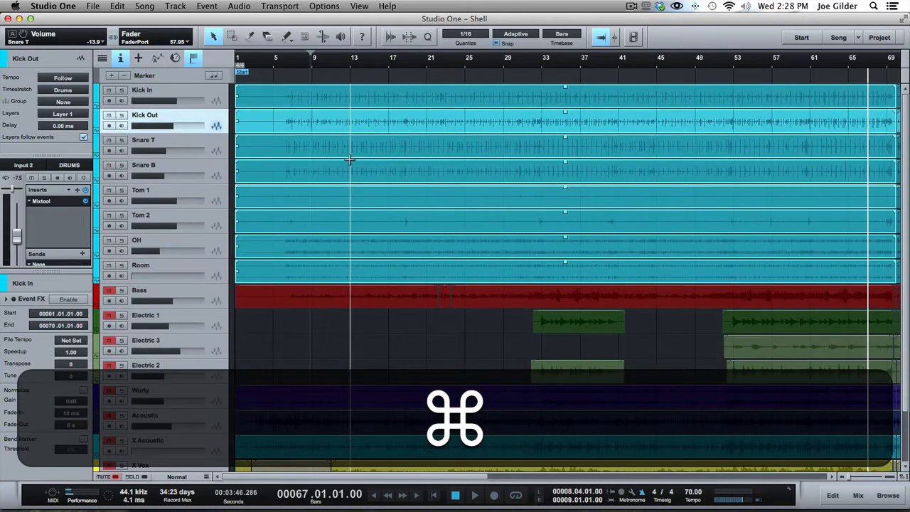
{"action": "left_click", "coordinate": [220, 270]}
{"action": "scroll", "coordinate": [287, 256], "scroll_direction": "right", "scroll_amount": 1}
{"action": "left_click", "coordinate": [210, 103], "text": "shift"}
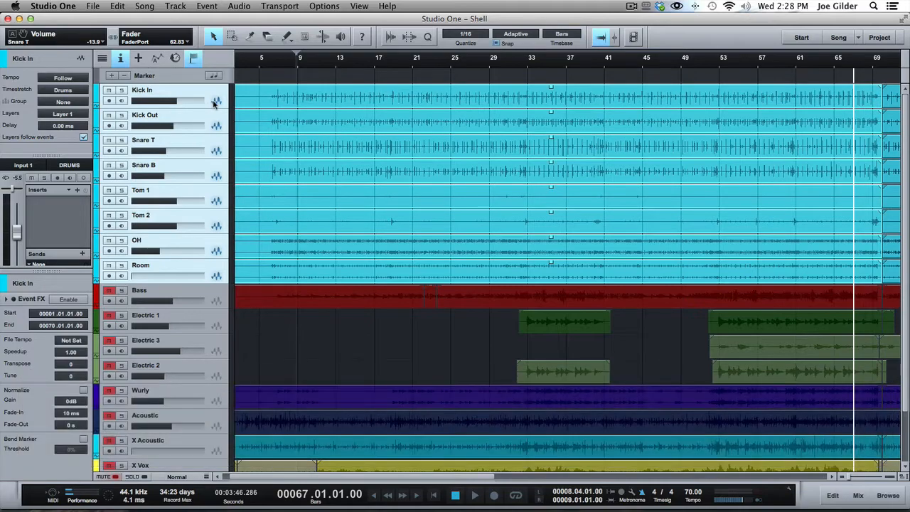
{"action": "right_click", "coordinate": [213, 103]}
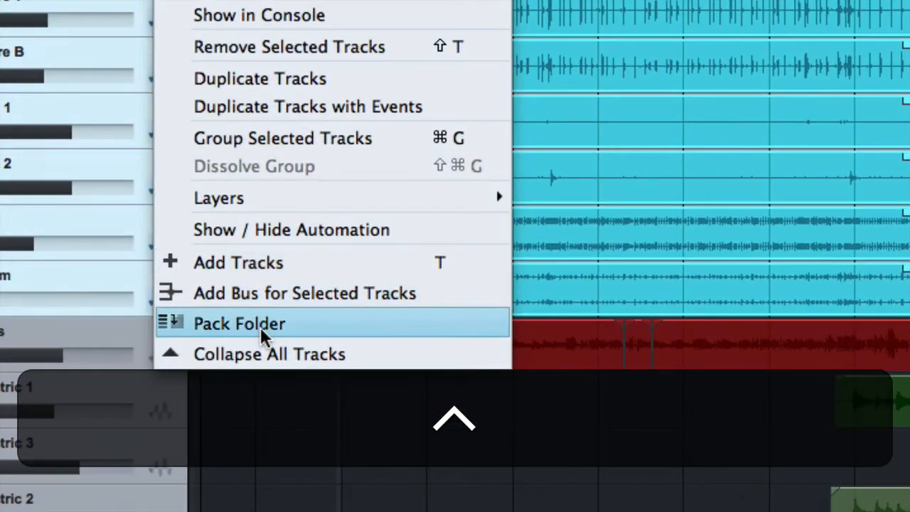
{"action": "left_click", "coordinate": [257, 290]}
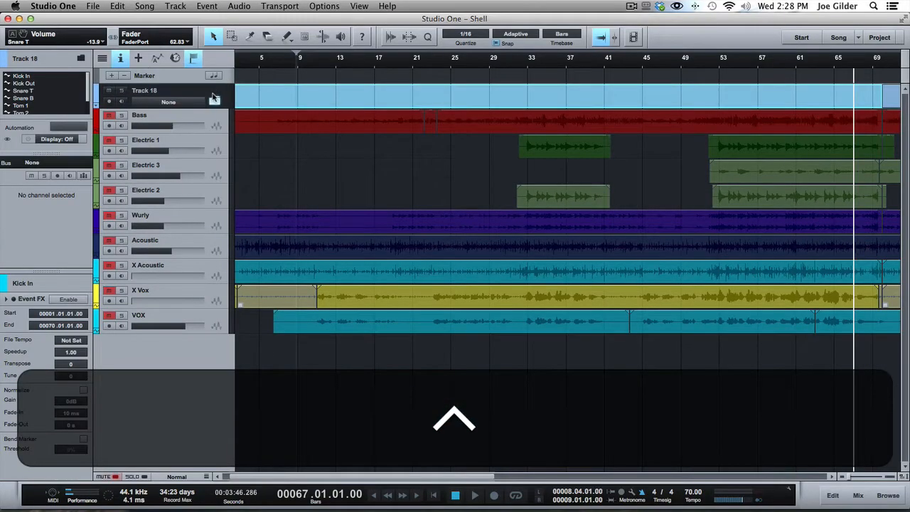
{"action": "left_click", "coordinate": [214, 100]}
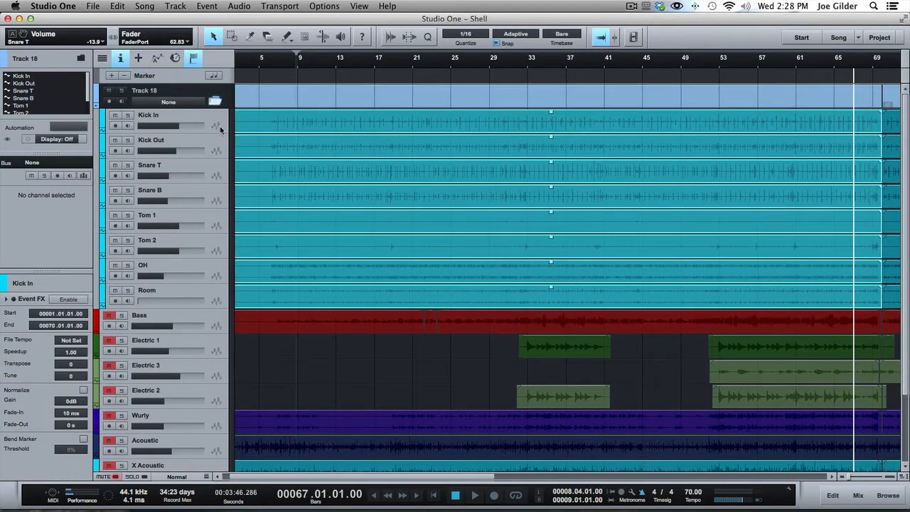
- Try to rename the new folder track, undo back to the unpacked drum tracks, and disarm recording on Tom 1
{"action": "left_click", "coordinate": [220, 129]}
{"action": "left_click", "coordinate": [216, 299], "text": "shift"}
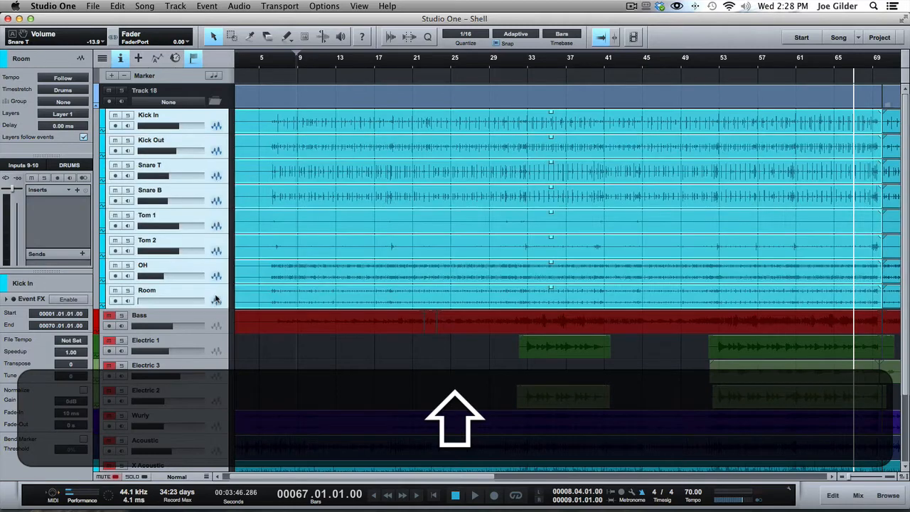
{"action": "double_click", "coordinate": [137, 91]}
{"action": "key", "text": "Return"}
{"action": "key", "text": "7"}
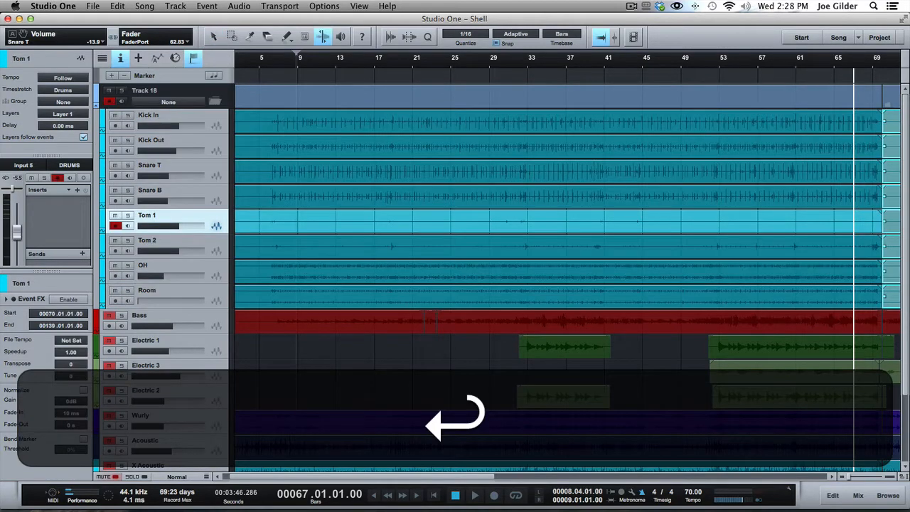
{"action": "key", "text": "super+z"}
{"action": "key", "text": "super+z"}
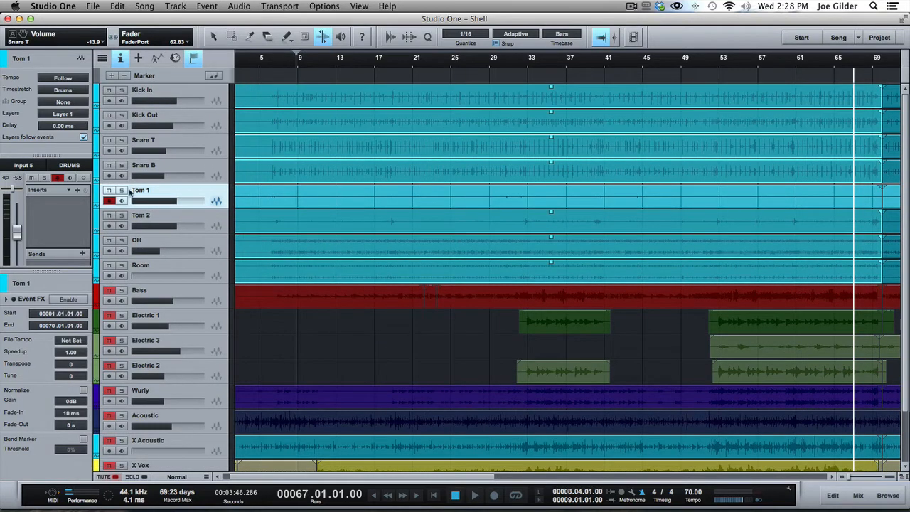
{"action": "left_click", "coordinate": [109, 200]}
- Select all eight drum tracks from Kick In to Room, pack them into a folder again, and expand it
{"action": "left_click", "coordinate": [221, 275]}
{"action": "key", "text": "shift"}
{"action": "left_click", "coordinate": [217, 102], "text": "shift"}
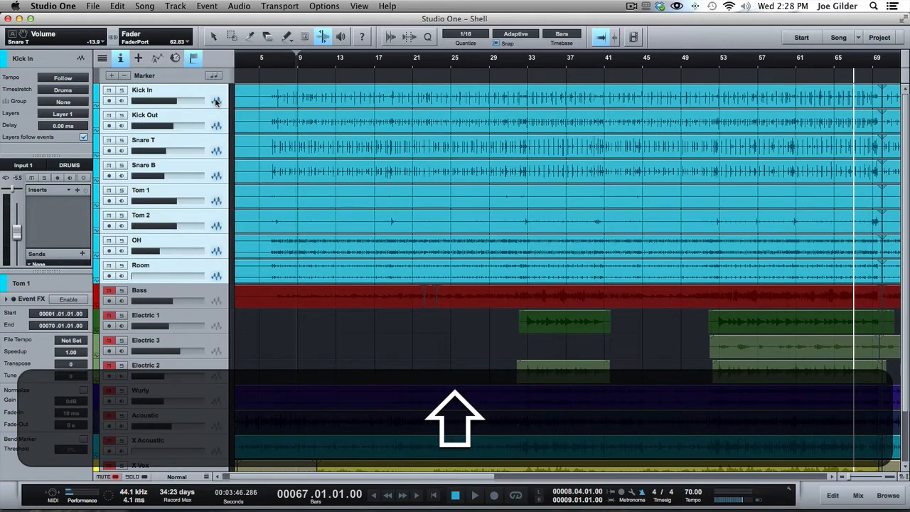
{"action": "right_click", "coordinate": [217, 102]}
{"action": "left_click", "coordinate": [245, 284]}
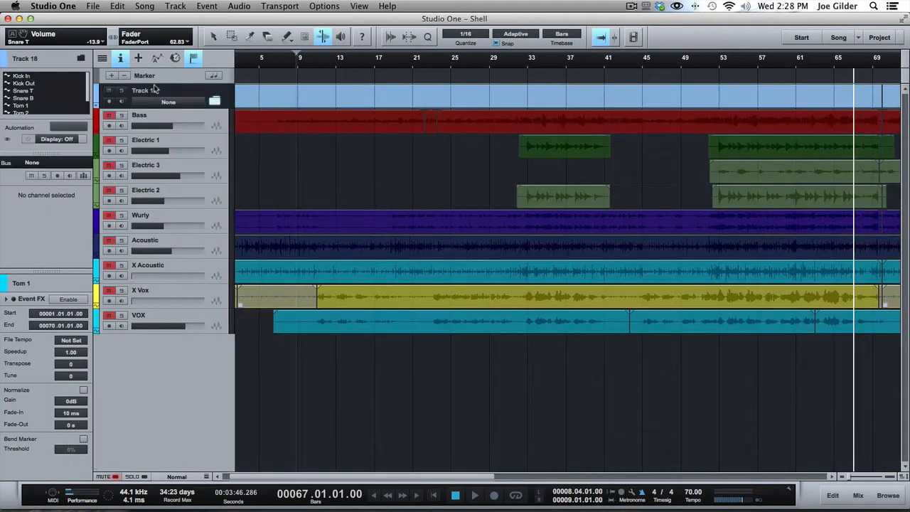
{"action": "left_click", "coordinate": [214, 102]}
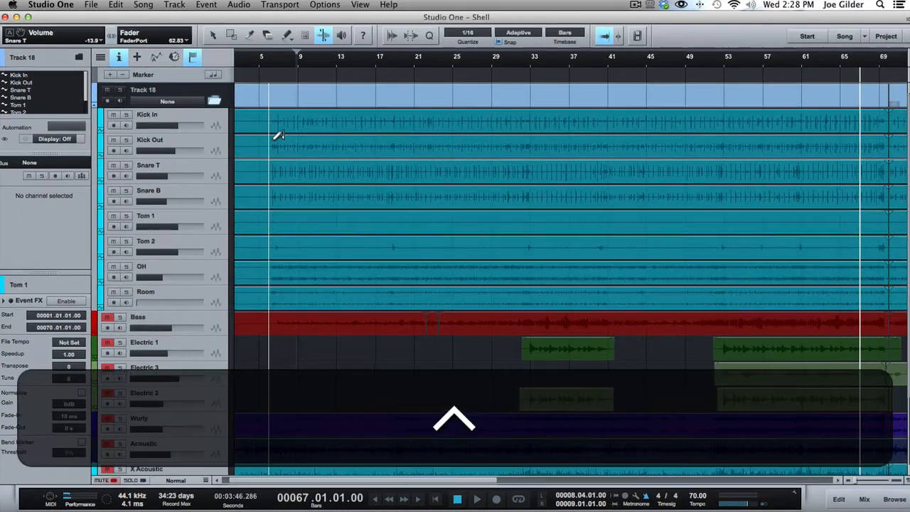
- Rename the folder track as DRUMS
{"action": "key", "text": "1"}
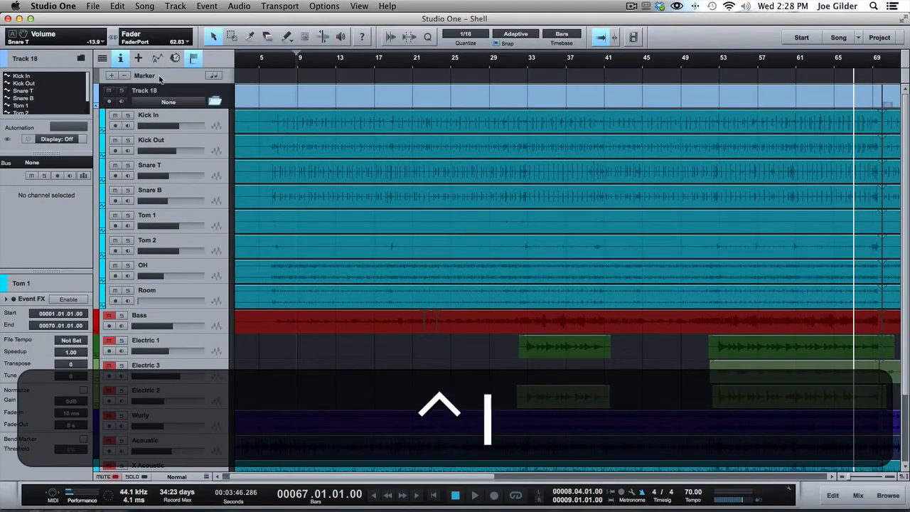
{"action": "double_click", "coordinate": [149, 91]}
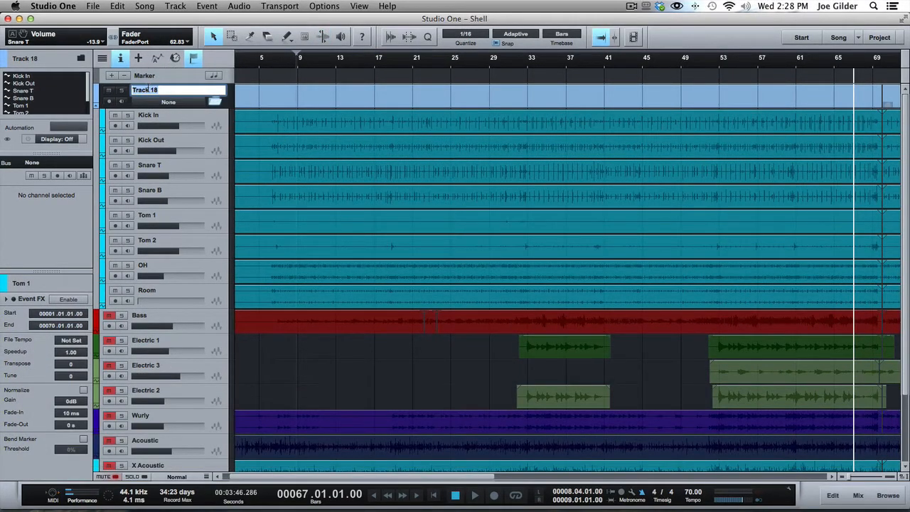
{"action": "type", "text": "DRUMS"}
{"action": "key", "text": "Return"}
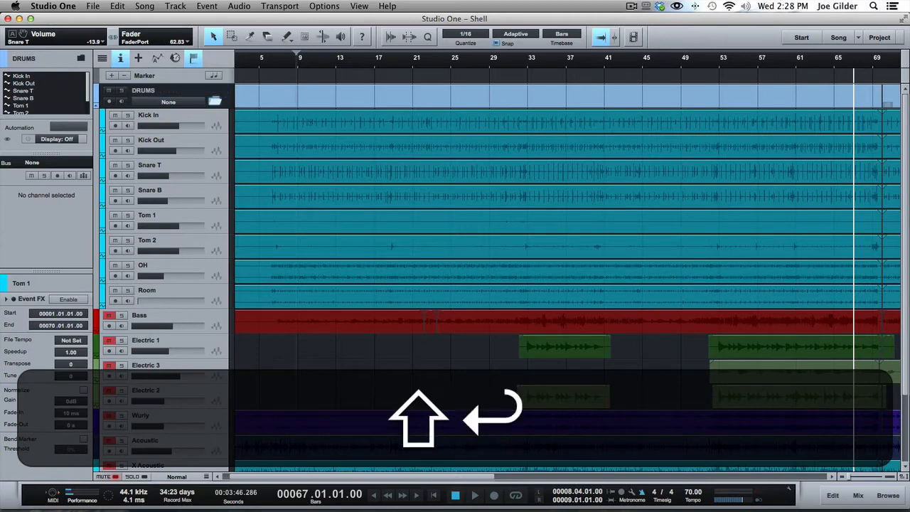
- Enlarge the tracks and examine the bus channel choices for the DRUMS folder without changing its routing
{"action": "scroll", "coordinate": [236, 127], "scroll_direction": "up", "scroll_amount": 2}
{"action": "left_click", "coordinate": [170, 103]}
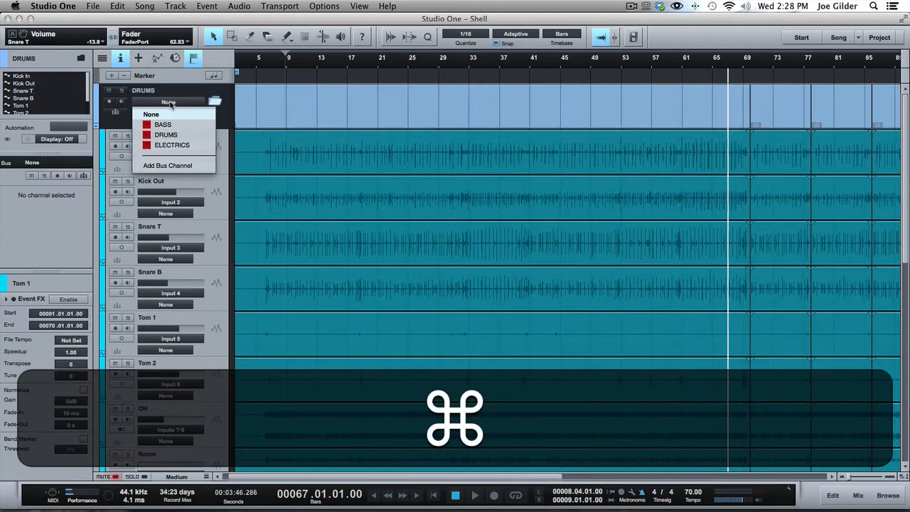
{"action": "left_click", "coordinate": [224, 120]}
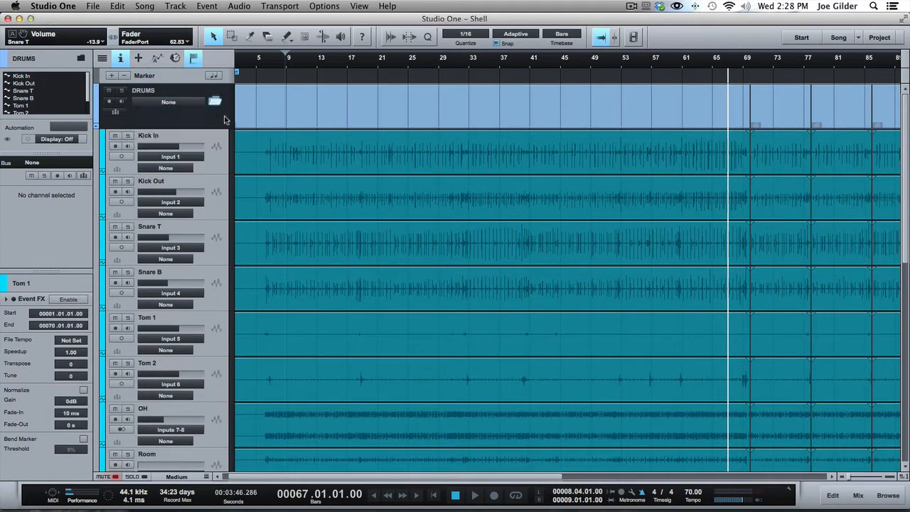
- Group all tracks inside the DRUMS folder through the folder track, and select Kick Out to check the grouping
{"action": "left_click", "coordinate": [214, 162]}
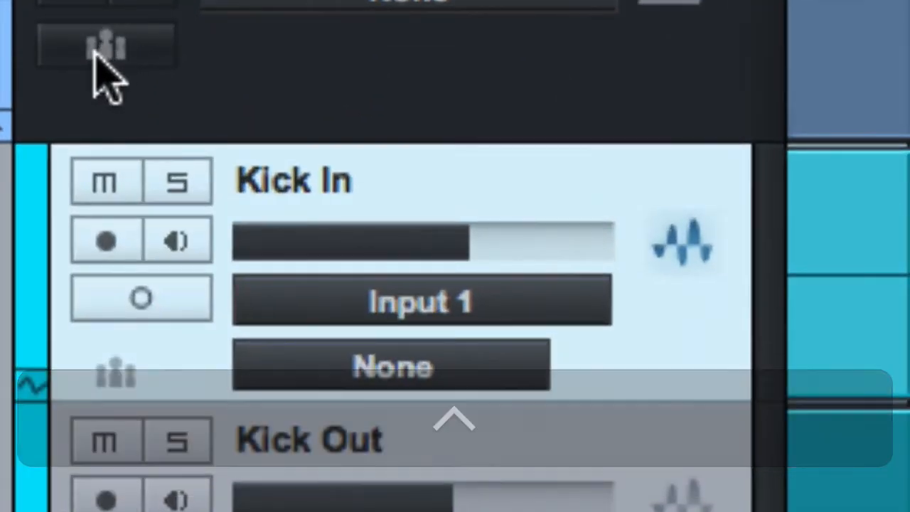
{"action": "left_click", "coordinate": [110, 49]}
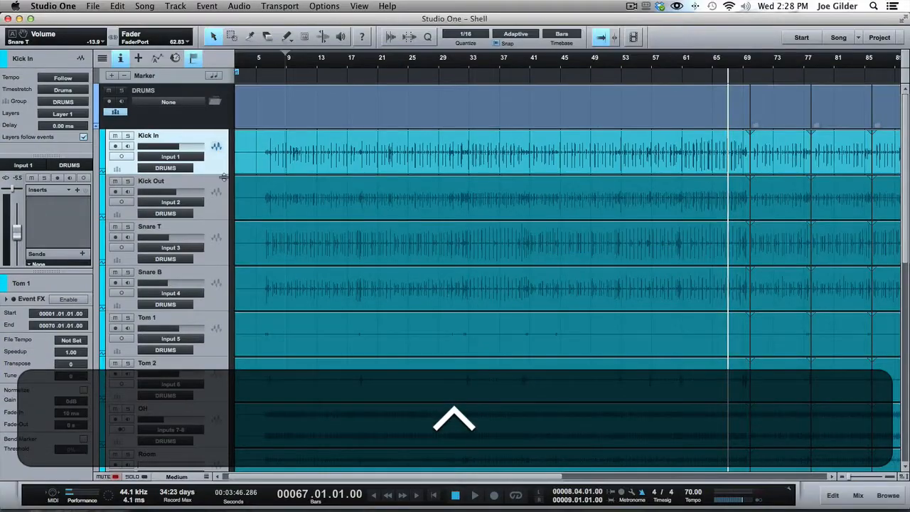
{"action": "left_click", "coordinate": [223, 178]}
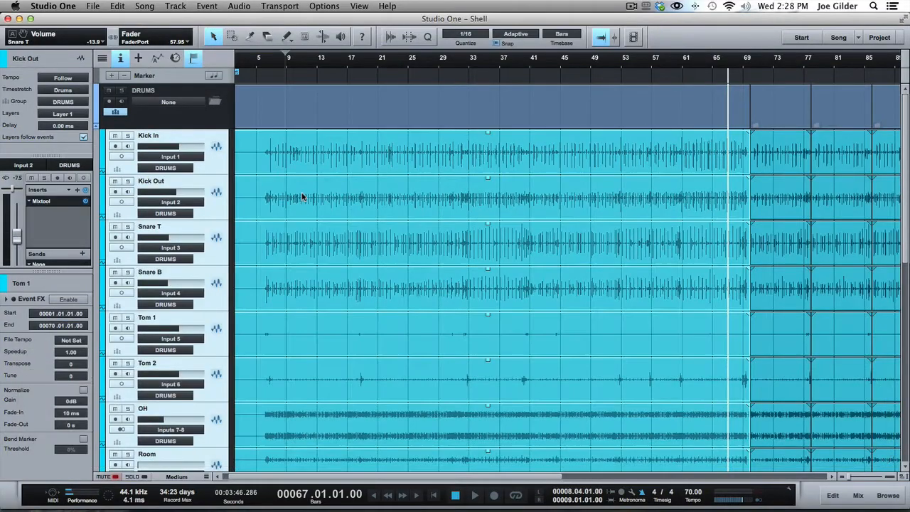
- Split the grouped drum events at about bars 16, 22, 33, 43 and 60, and return to the Arrow tool
{"action": "key", "text": "3"}
{"action": "left_click", "coordinate": [341, 146]}
{"action": "left_click", "coordinate": [387, 148]}
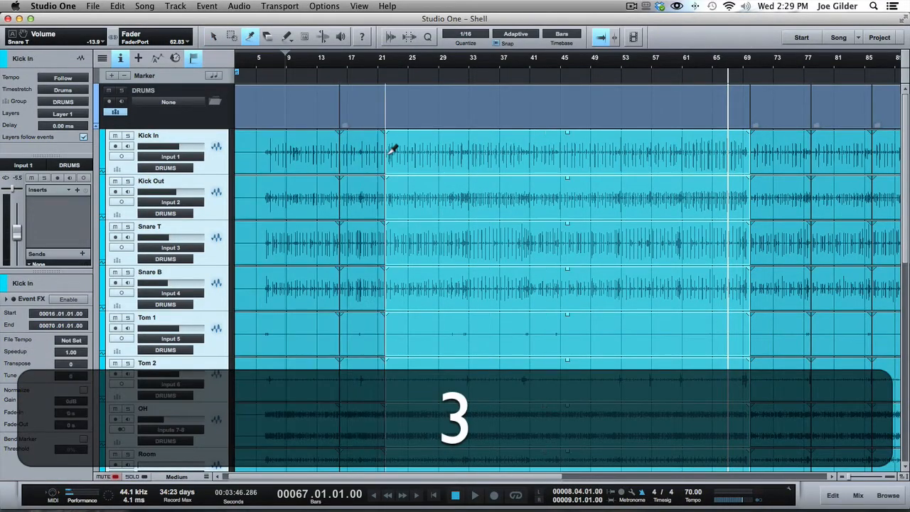
{"action": "left_click", "coordinate": [469, 150]}
{"action": "left_click", "coordinate": [545, 152]}
{"action": "left_click", "coordinate": [681, 160]}
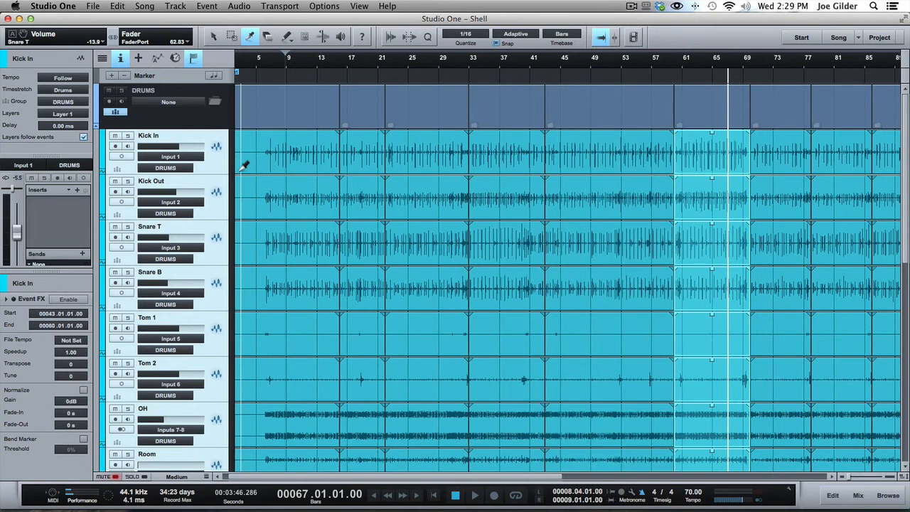
{"action": "key", "text": "1"}
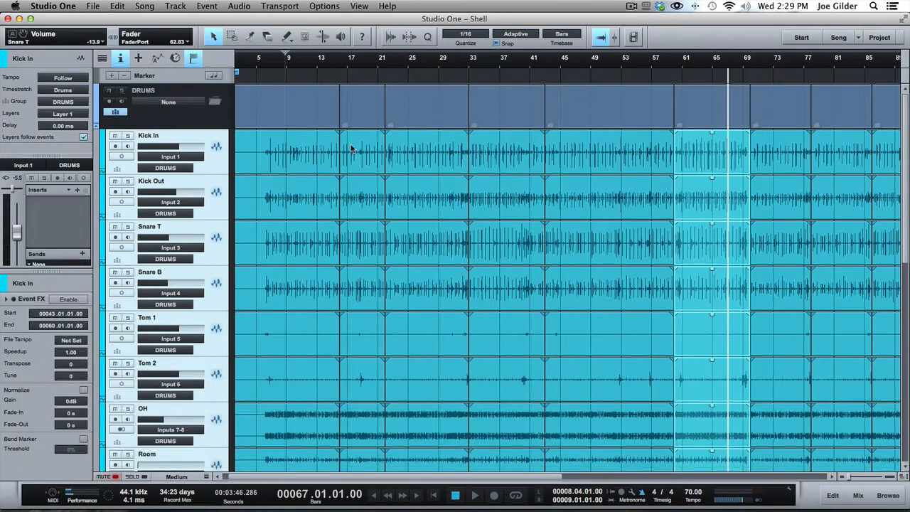
- Ungroup the tracks in the DRUMS folder and select the opening Kick In and Kick Out events individually
{"action": "left_click", "coordinate": [115, 111]}
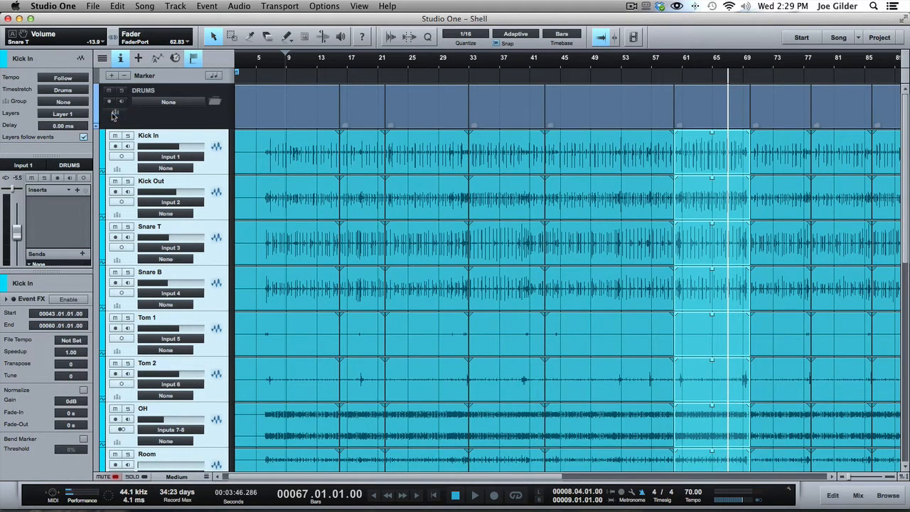
{"action": "left_click", "coordinate": [279, 156]}
{"action": "left_click", "coordinate": [242, 202]}
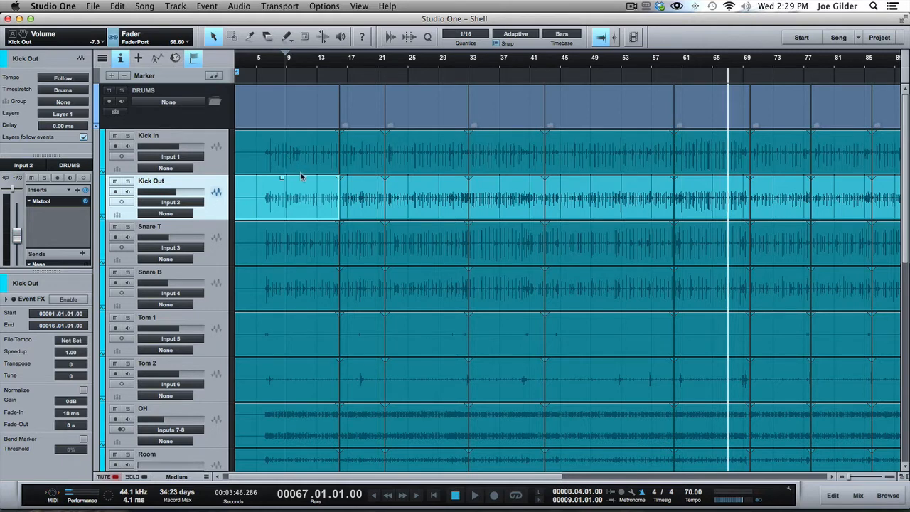
- Regroup the DRUMS folder tracks and select several split sections to check that all drum events are selected together
{"action": "left_click", "coordinate": [116, 113]}
{"action": "left_click", "coordinate": [316, 230]}
{"action": "left_click", "coordinate": [374, 244]}
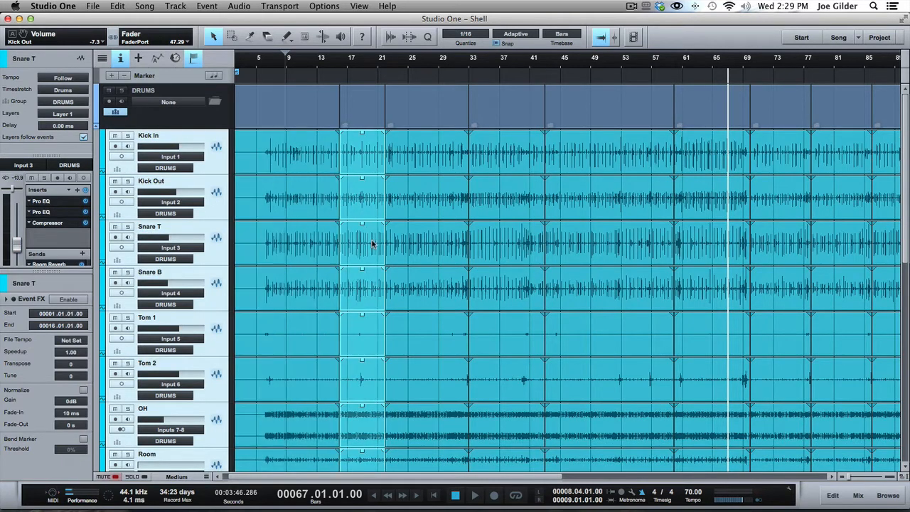
{"action": "left_click", "coordinate": [436, 208]}
{"action": "left_click", "coordinate": [260, 158]}
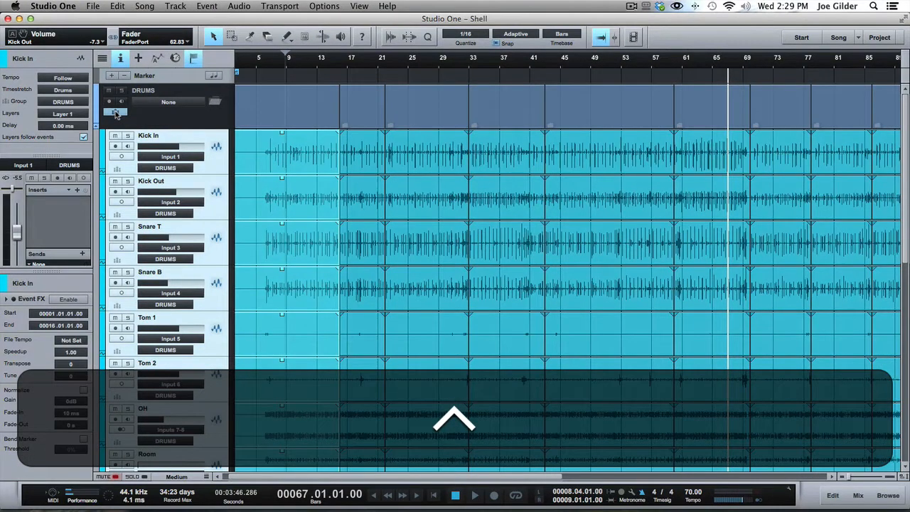
- Switch the DRUMS folder's grouping off and on repeatedly, ending with the tracks ungrouped
{"action": "left_click", "coordinate": [116, 113]}
{"action": "left_click", "coordinate": [115, 112]}
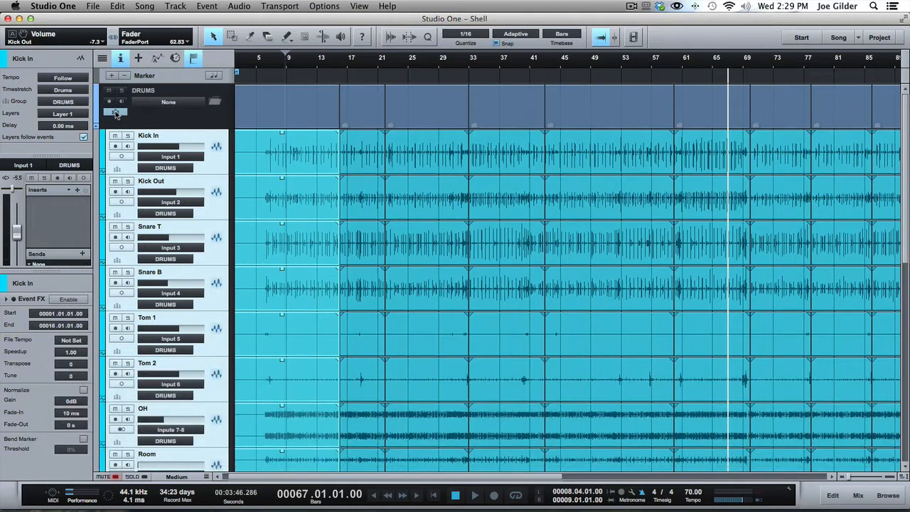
{"action": "left_click", "coordinate": [116, 112]}
{"action": "left_click", "coordinate": [116, 112]}
{"action": "left_click", "coordinate": [115, 112]}
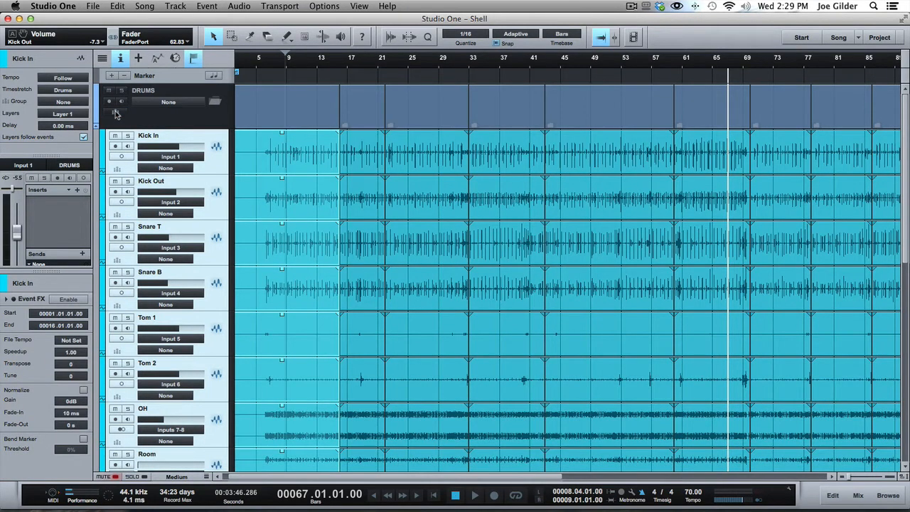
- Undo the grouping switches and all the splits on the drum events, and select the rejoined opening Kick Out event
{"action": "key", "text": "super+z"}
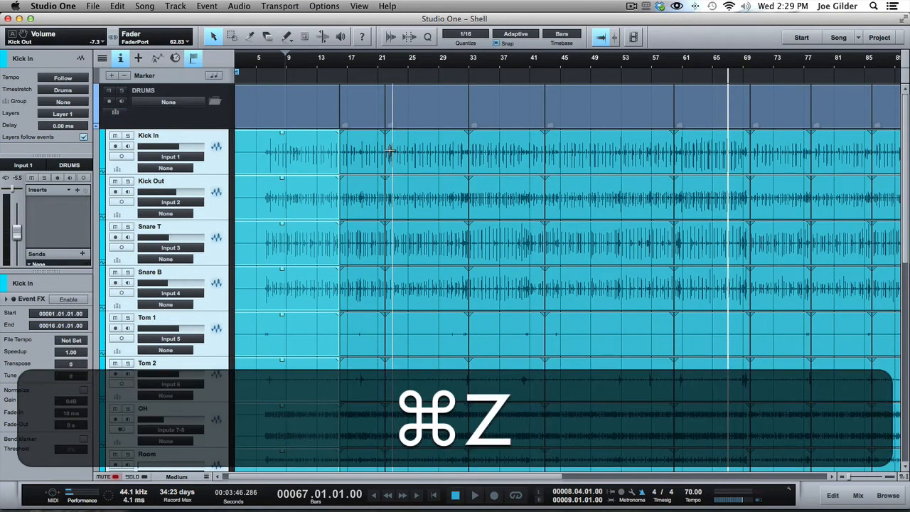
{"action": "key", "text": "super+z"}
{"action": "key", "text": "super+z"}
{"action": "key", "text": "super+z"}
{"action": "key", "text": "super+z"}
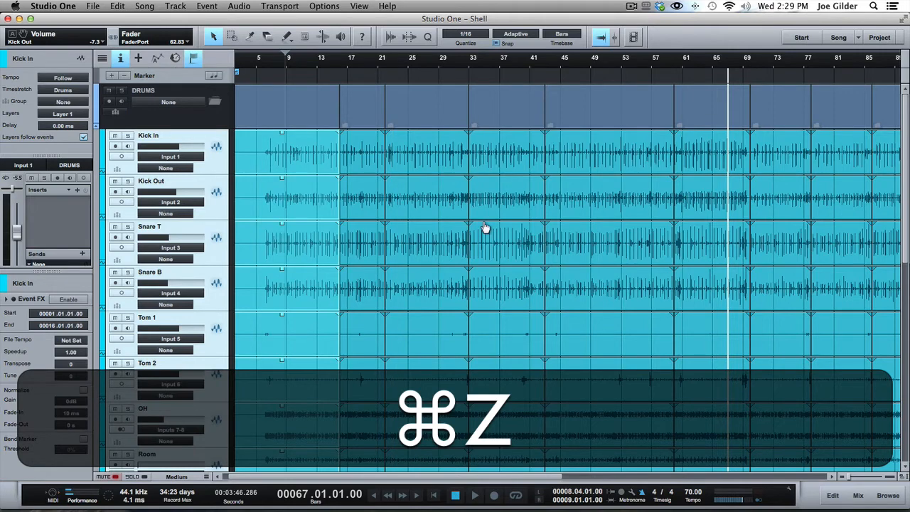
{"action": "key", "text": "super+z"}
{"action": "key", "text": "super+z"}
{"action": "key", "text": "super+z"}
{"action": "key", "text": "super+z"}
{"action": "key", "text": "super+z"}
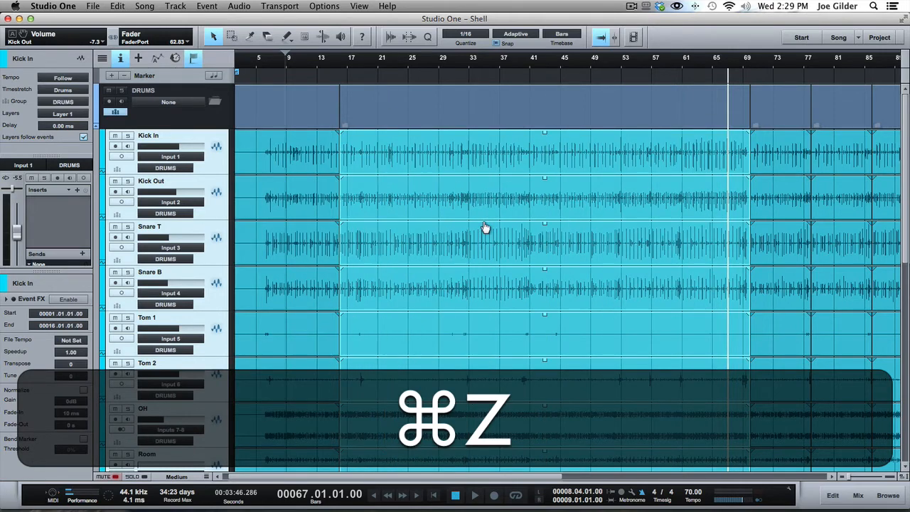
{"action": "left_click", "coordinate": [383, 206]}
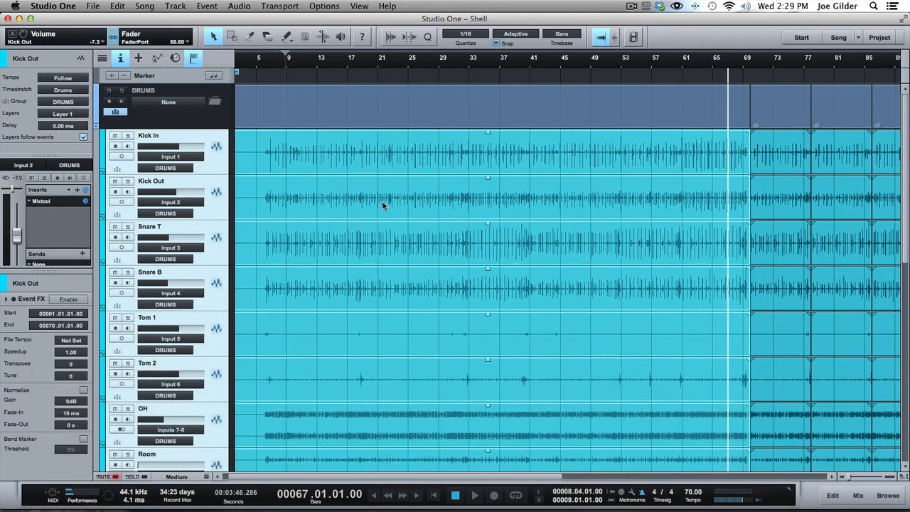